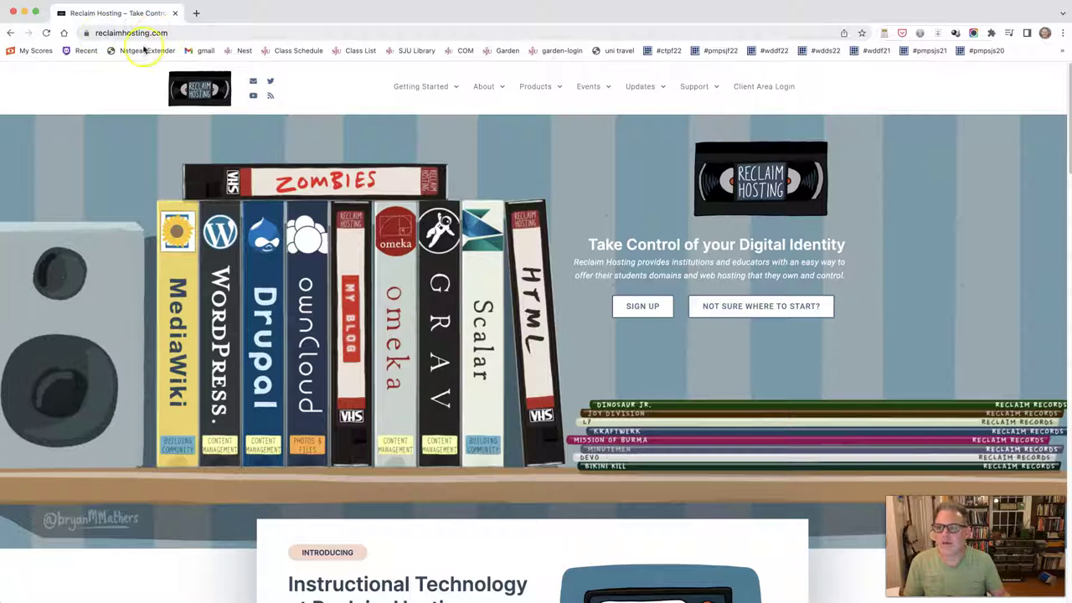
Step: Open the Shared Hosting plans page and highlight the Personal plan's $30/Year price
left_click(644, 306)
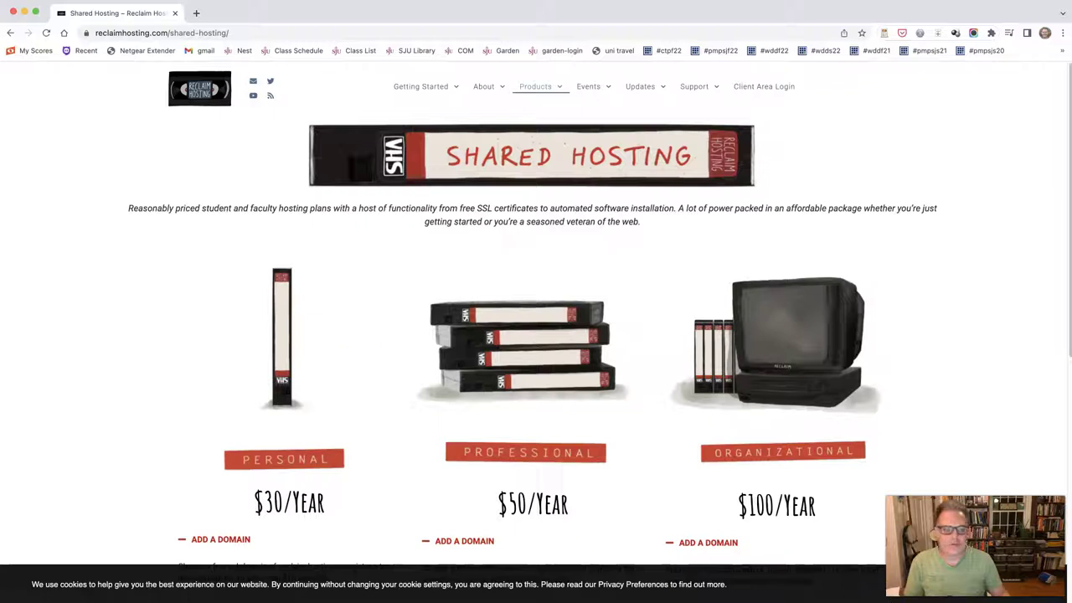
scroll(582, 486, "down", 5)
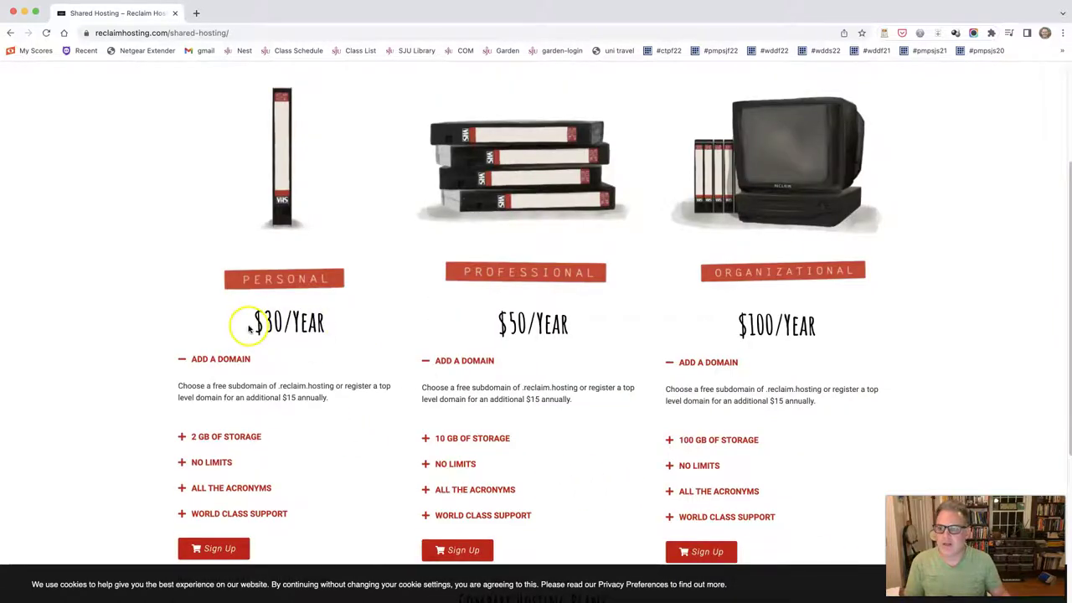
left_click_drag(249, 323, 316, 327)
left_click(314, 328)
scroll(230, 418, "down", 4)
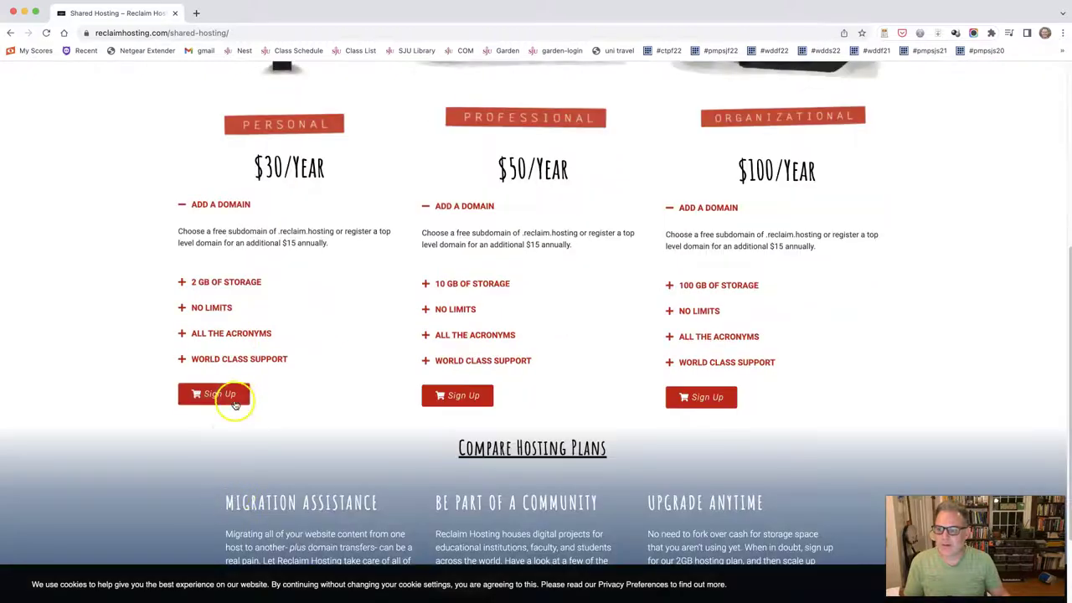
scroll(272, 402, "up", 2)
left_click_drag(251, 241, 321, 243)
left_click_drag(256, 238, 339, 243)
left_click(339, 242)
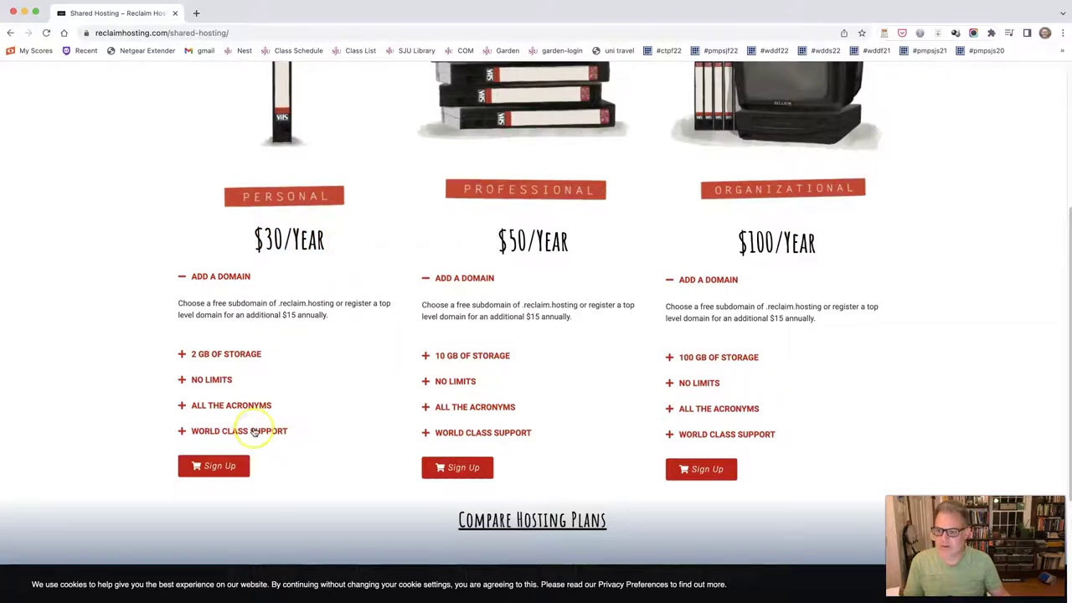
Step: Sign up for the Personal plan, check the chosen .com domain, and dismiss the 'already exists' result
left_click(229, 468)
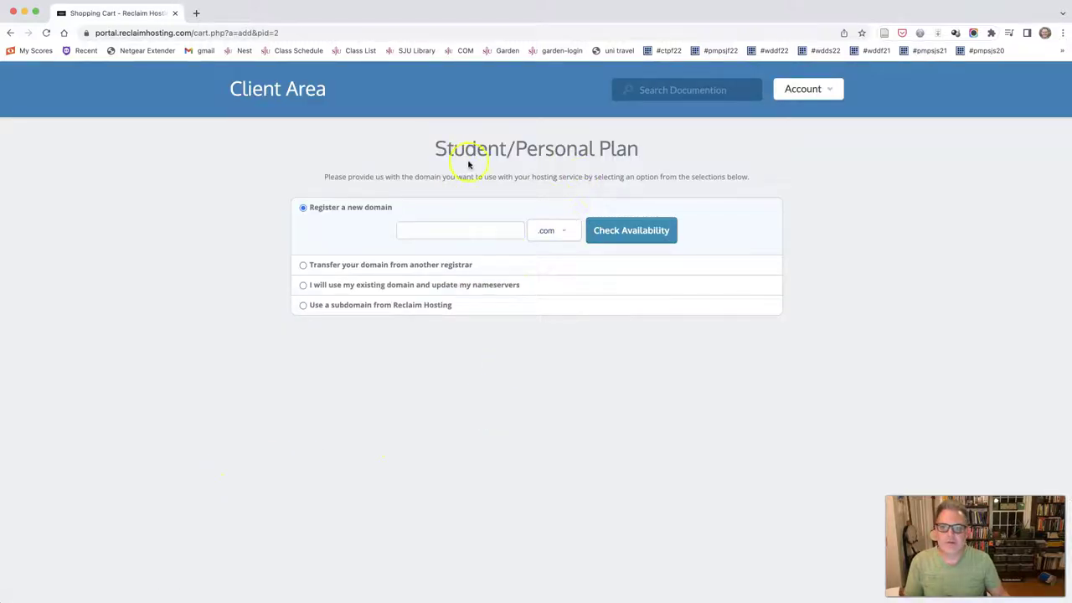
left_click(466, 229)
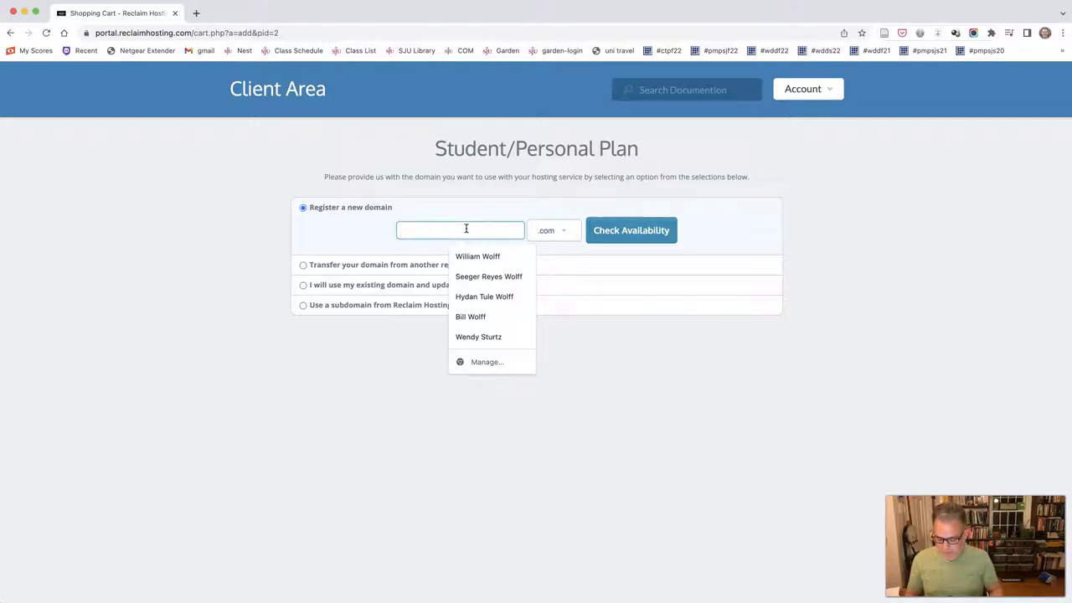
type("bi")
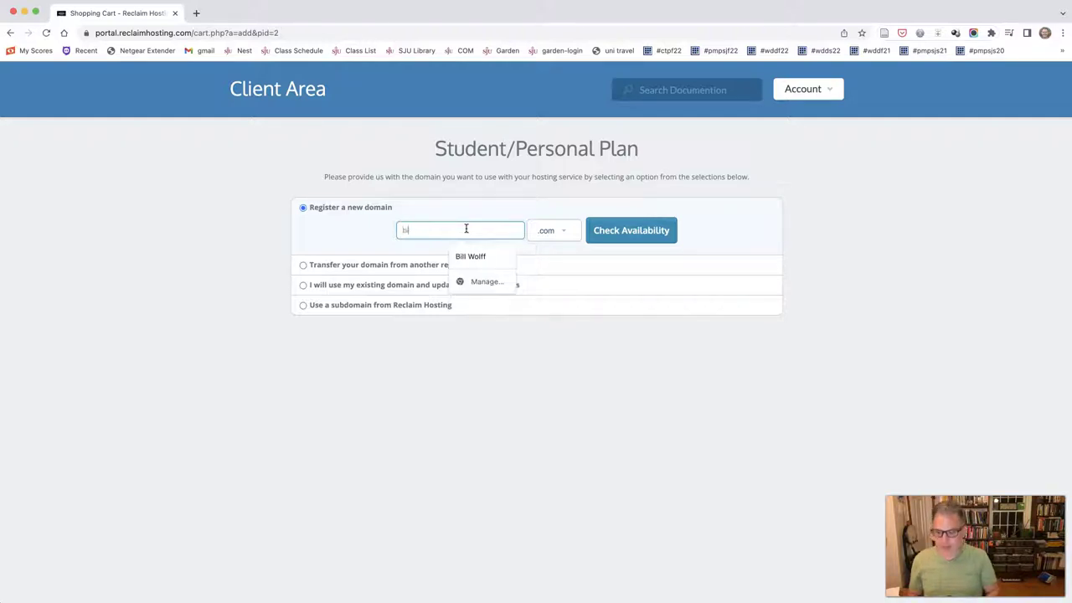
type("llwolffsju")
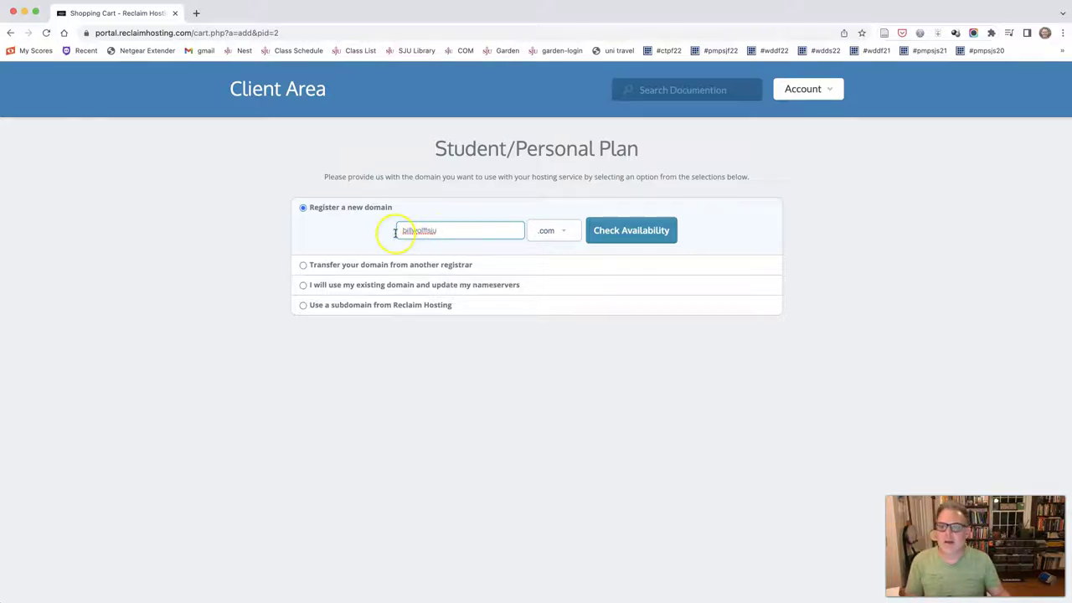
left_click(623, 236)
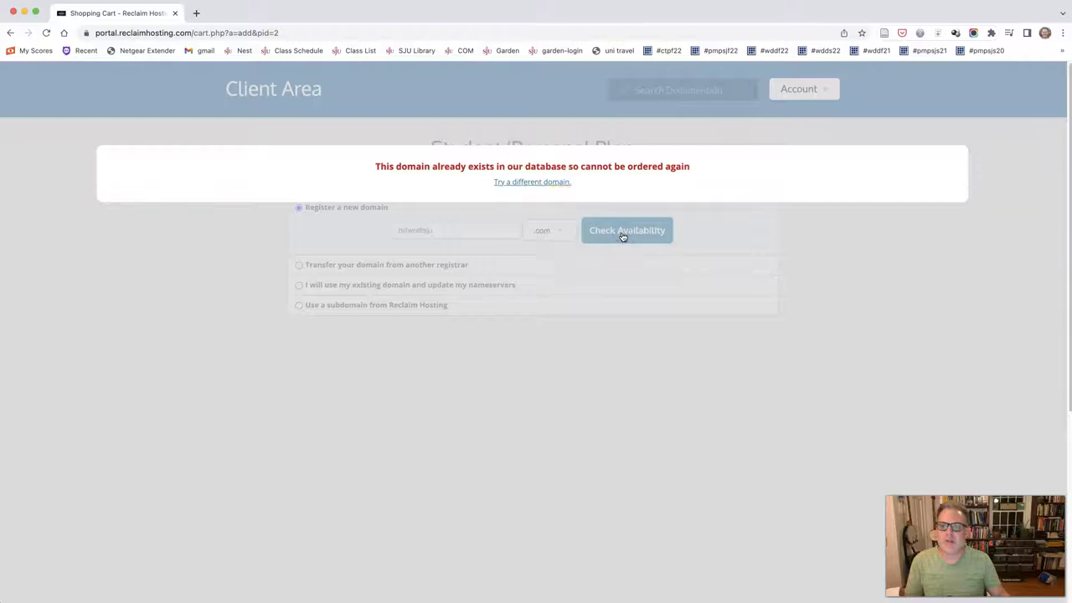
left_click_drag(386, 168, 614, 167)
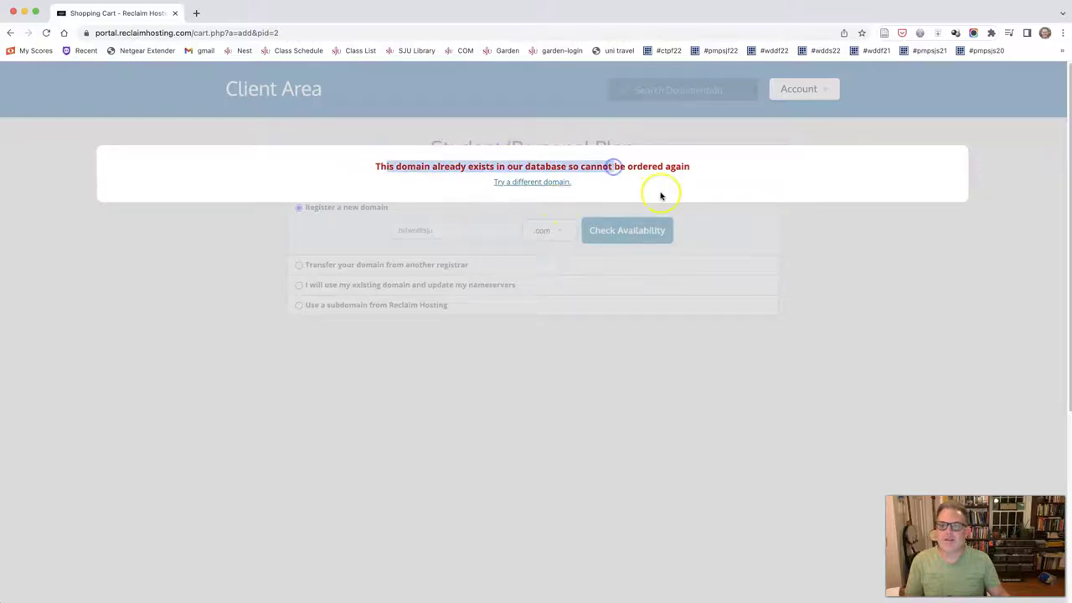
left_click(527, 183)
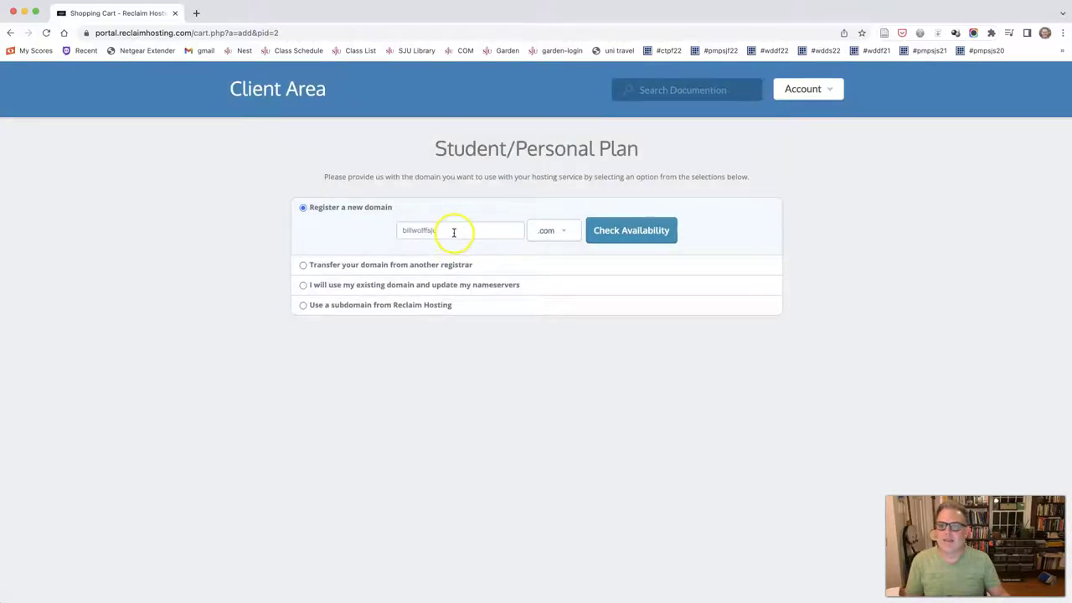
left_click(455, 232)
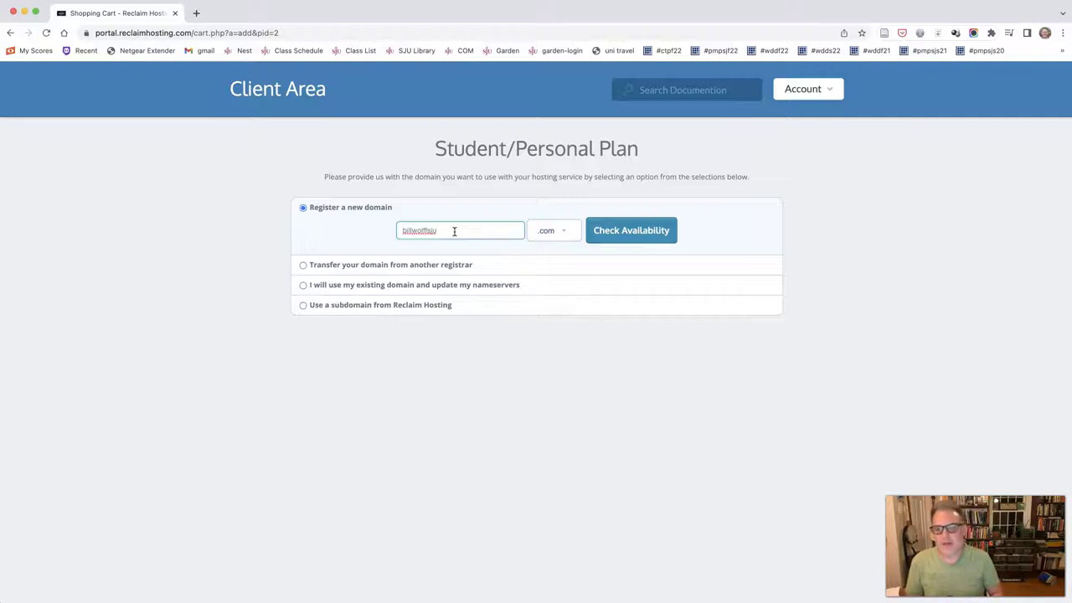
Step: Change the domain extension to .net, confirm it's available, and continue to the $30.00 annual billing
left_click(566, 236)
left_click(567, 236)
left_click(566, 235)
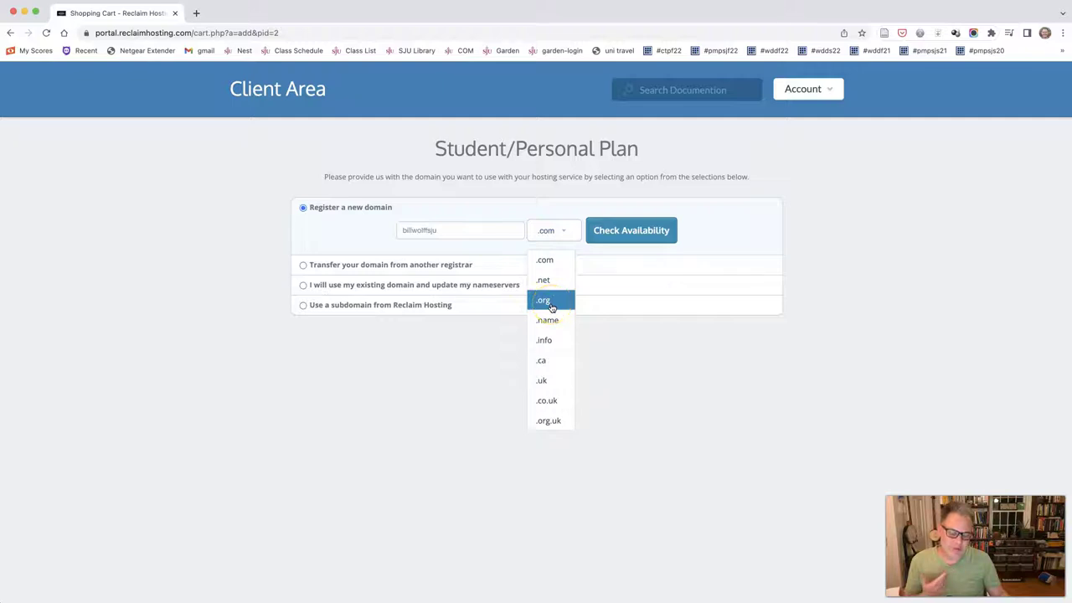
left_click(492, 230)
left_click(553, 231)
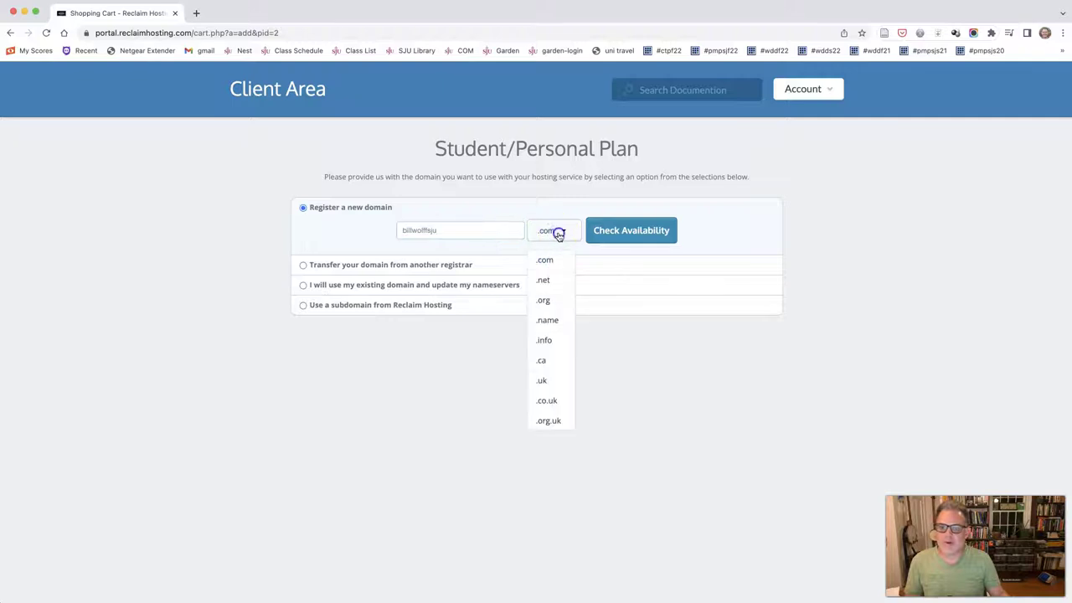
left_click(547, 279)
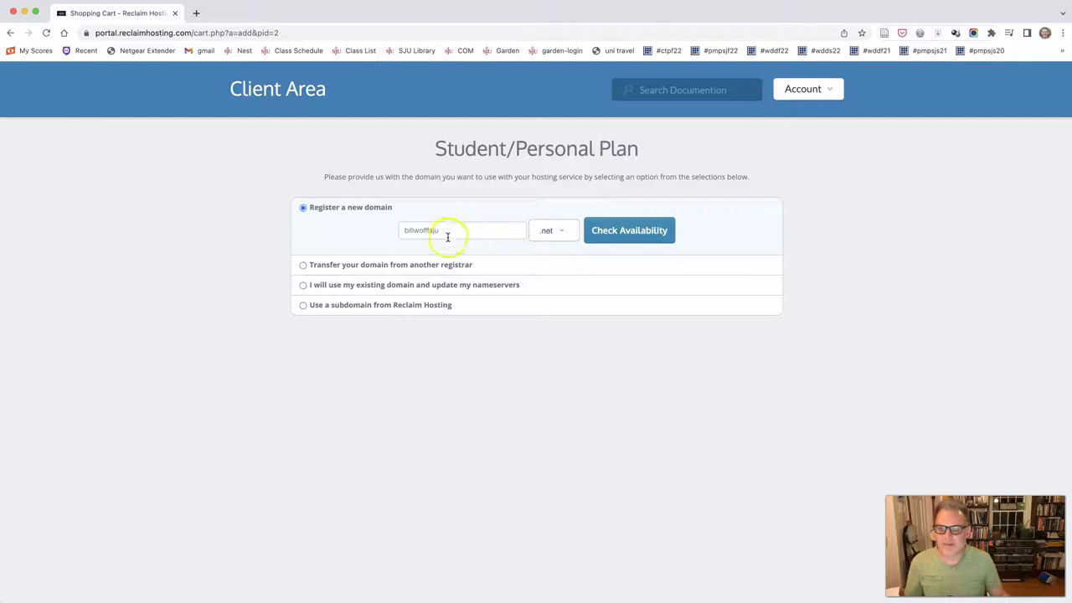
left_click(634, 231)
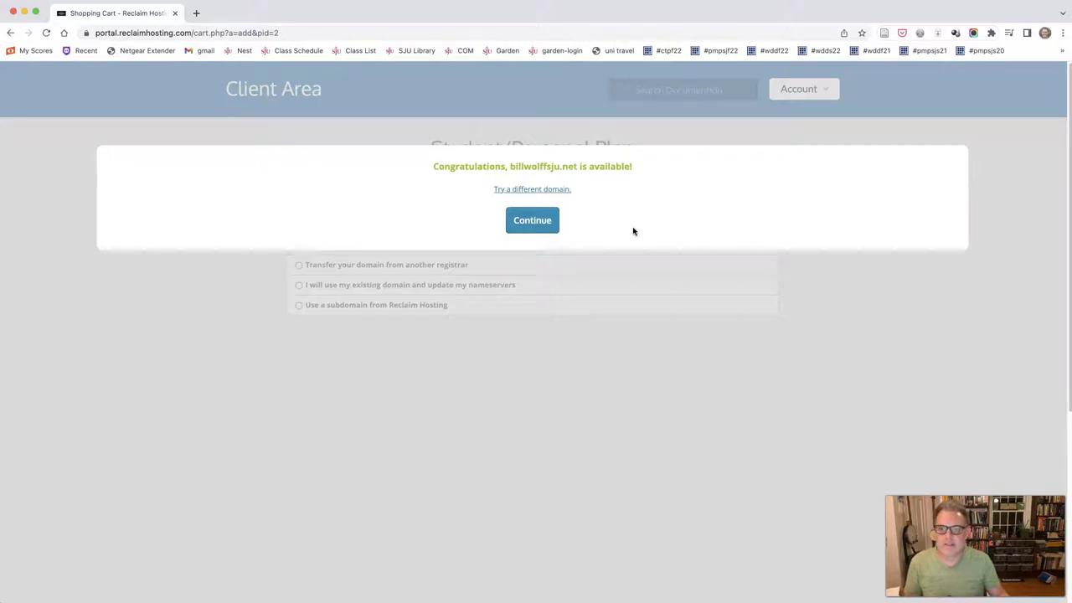
left_click(530, 224)
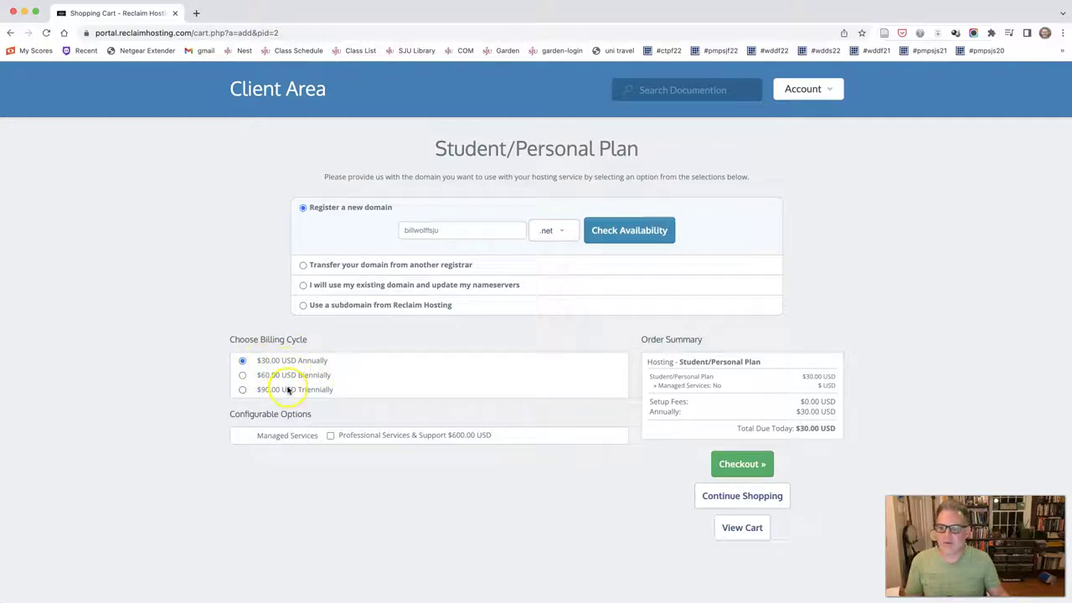
left_click(242, 390)
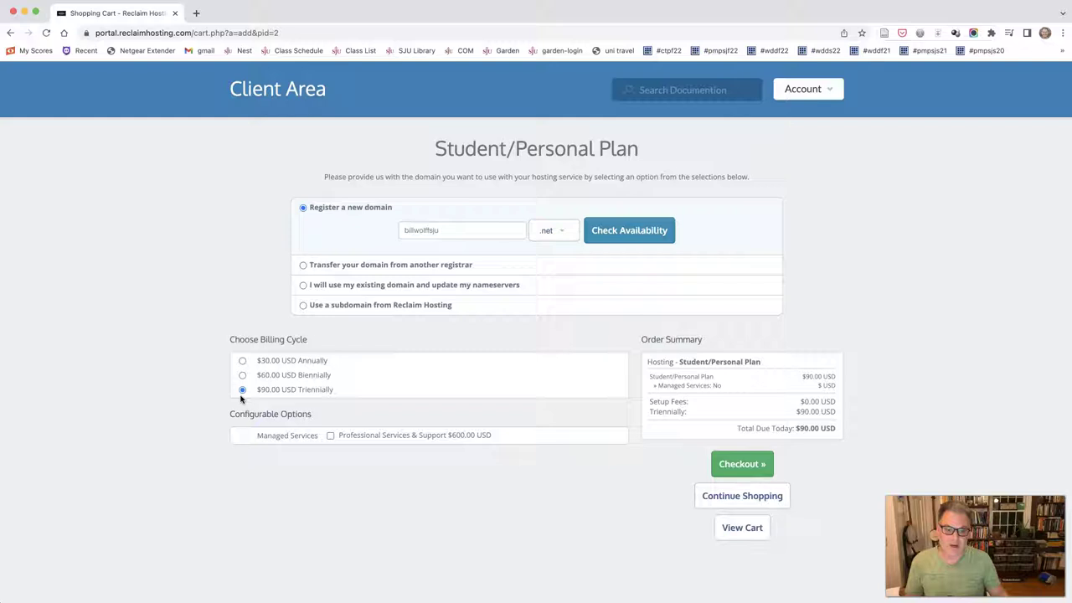
left_click(242, 391)
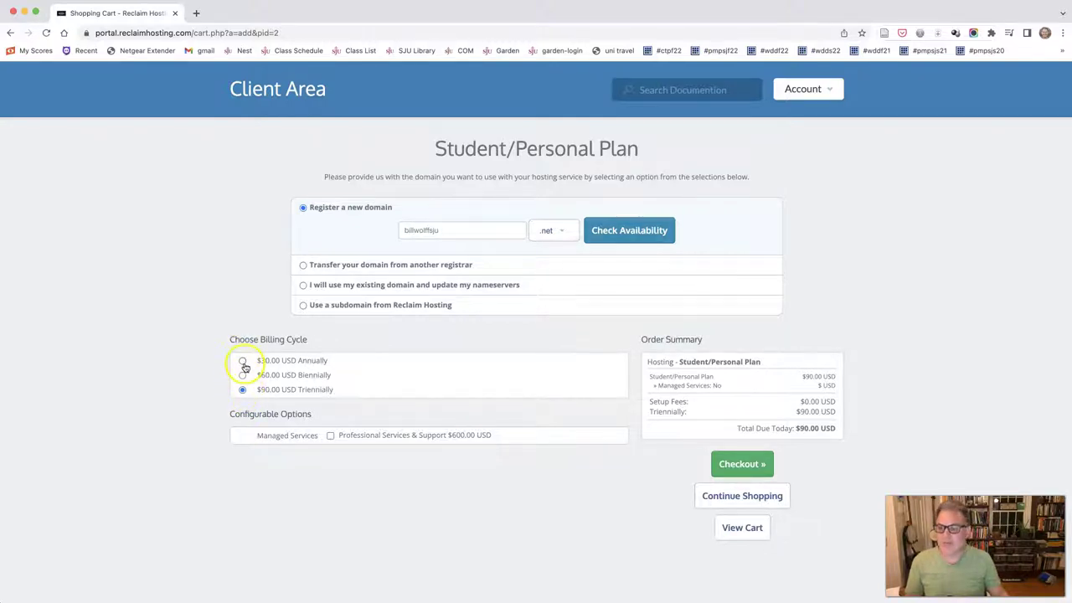
left_click(242, 361)
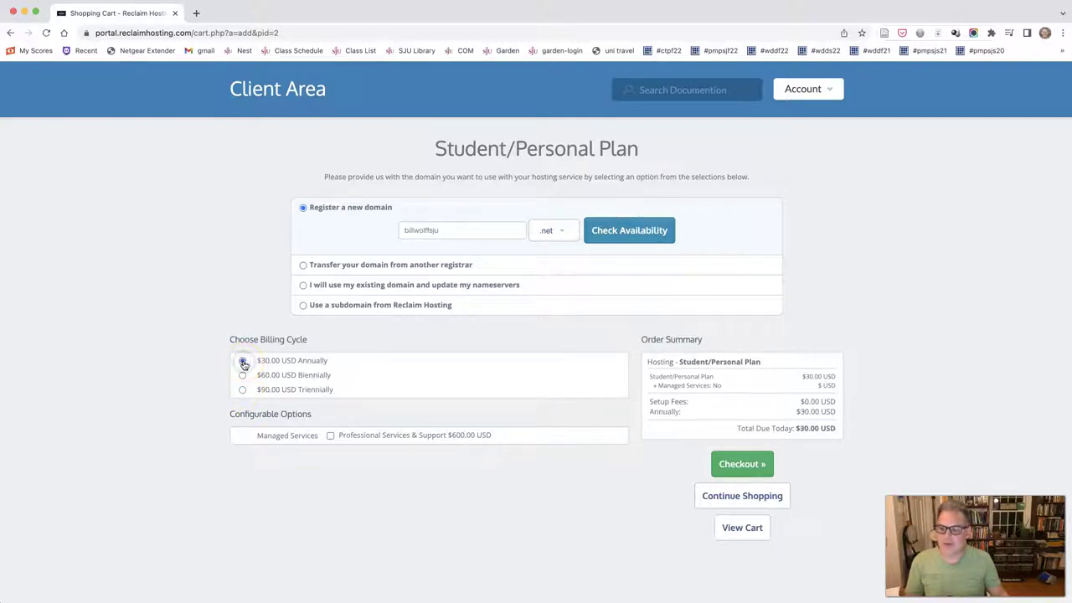
Step: Check out, keeping free ID Protection on the .net domain, to reach the $45.00 USD review
left_click(737, 467)
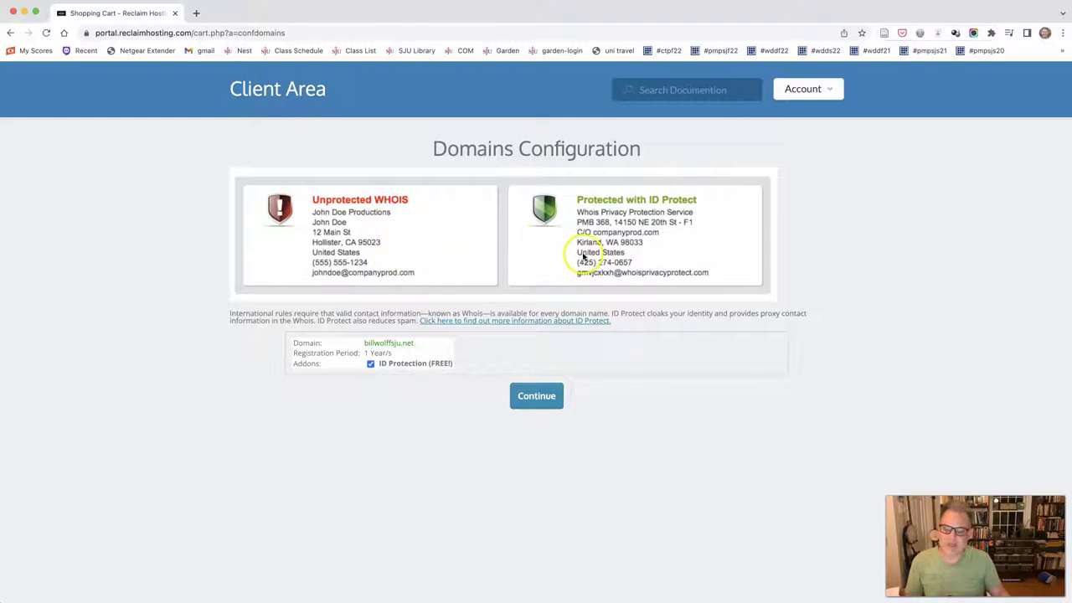
left_click(529, 400)
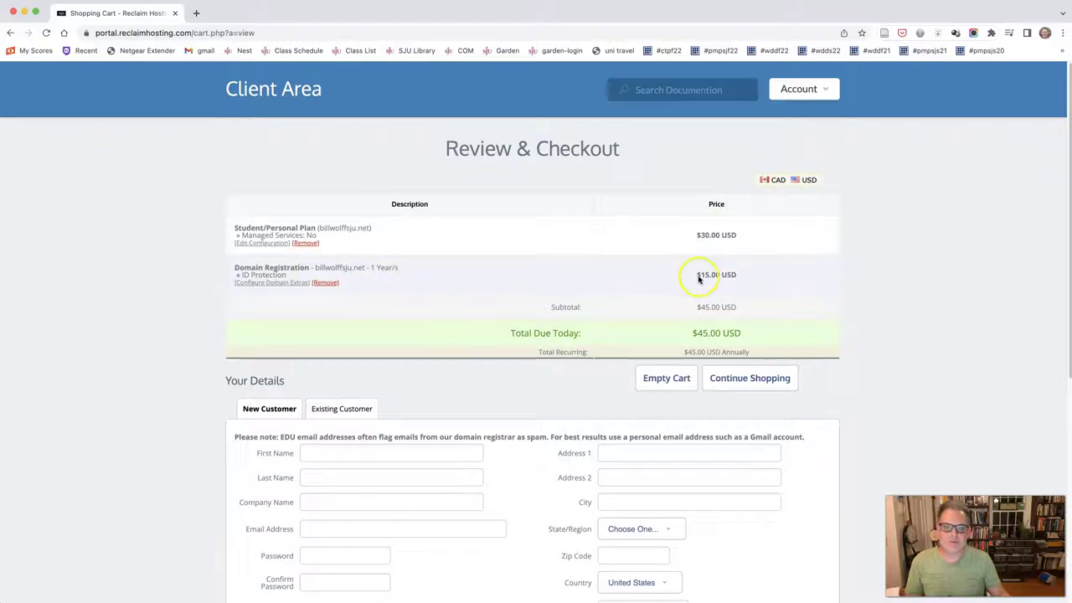
Step: Note the $45.00 USD total due today and tick the Terms of Service agreement box
left_click_drag(754, 336, 692, 335)
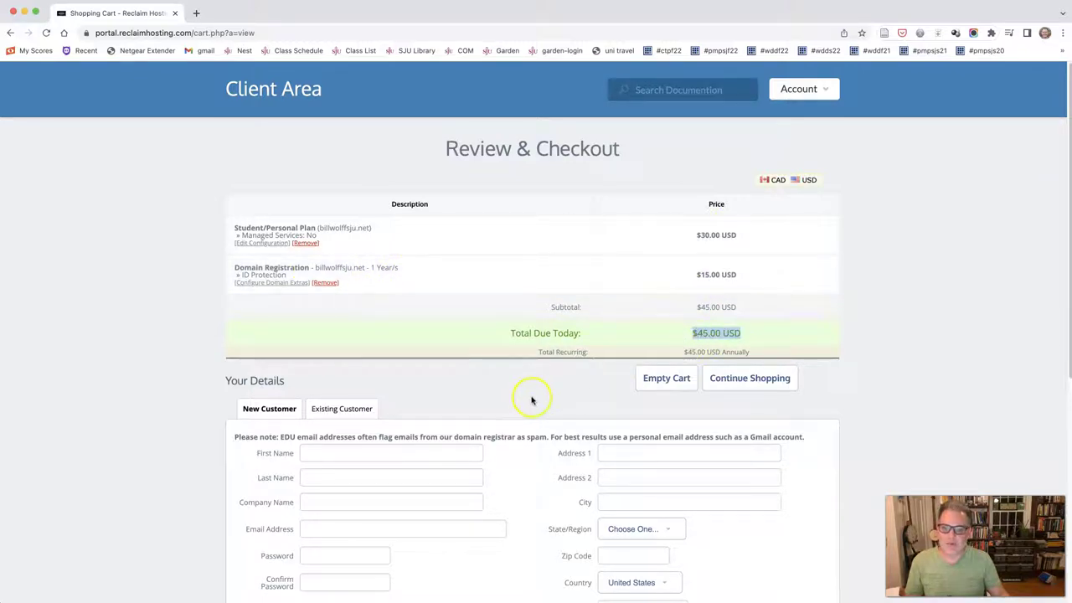
scroll(531, 401, "down", 5)
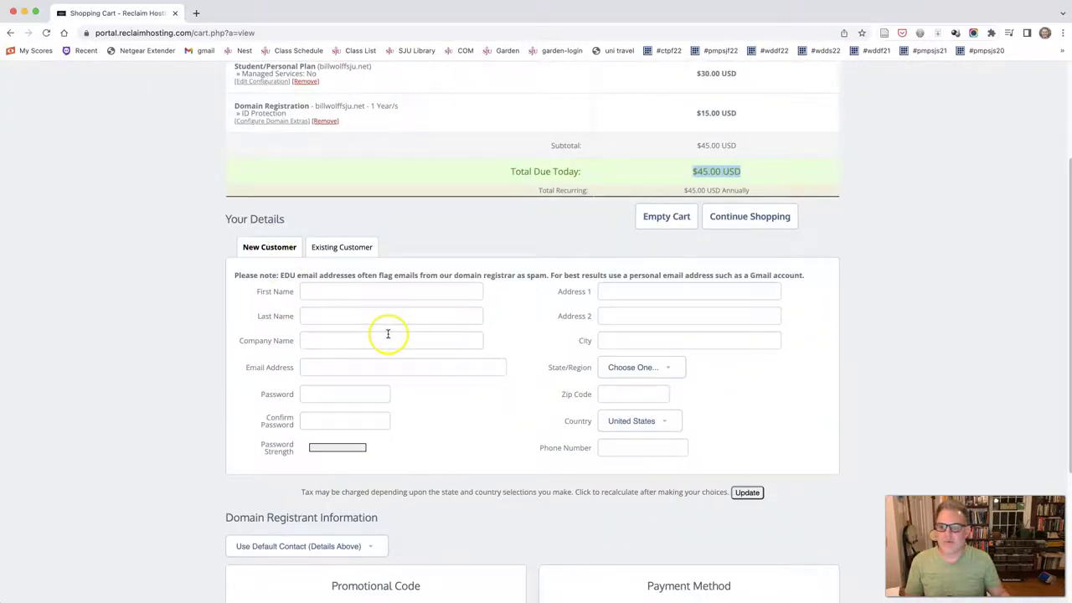
scroll(387, 333, "down", 8)
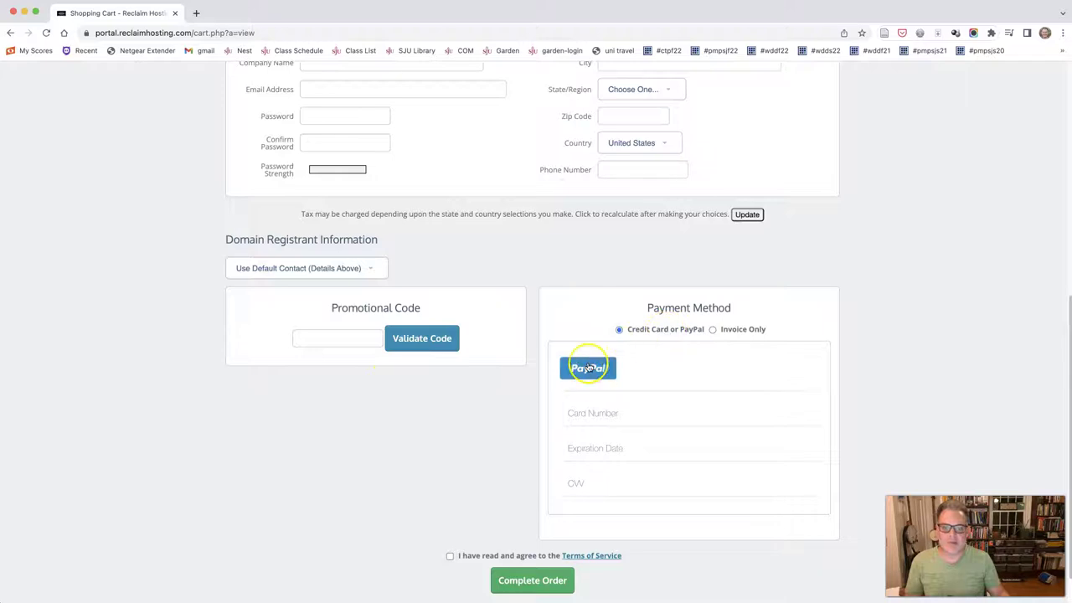
scroll(455, 397, "down", 1)
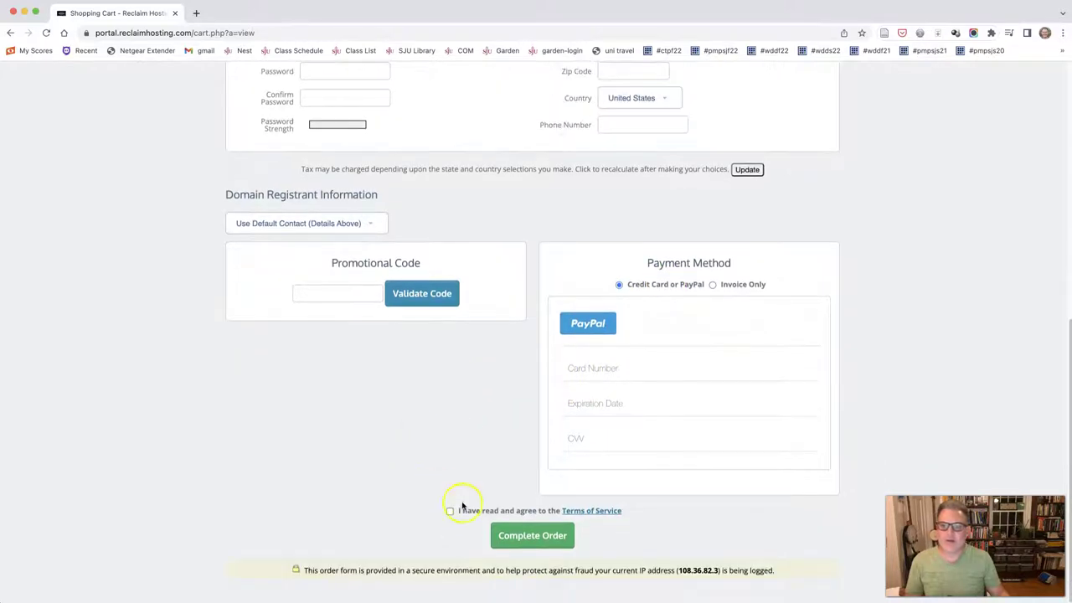
left_click(451, 512)
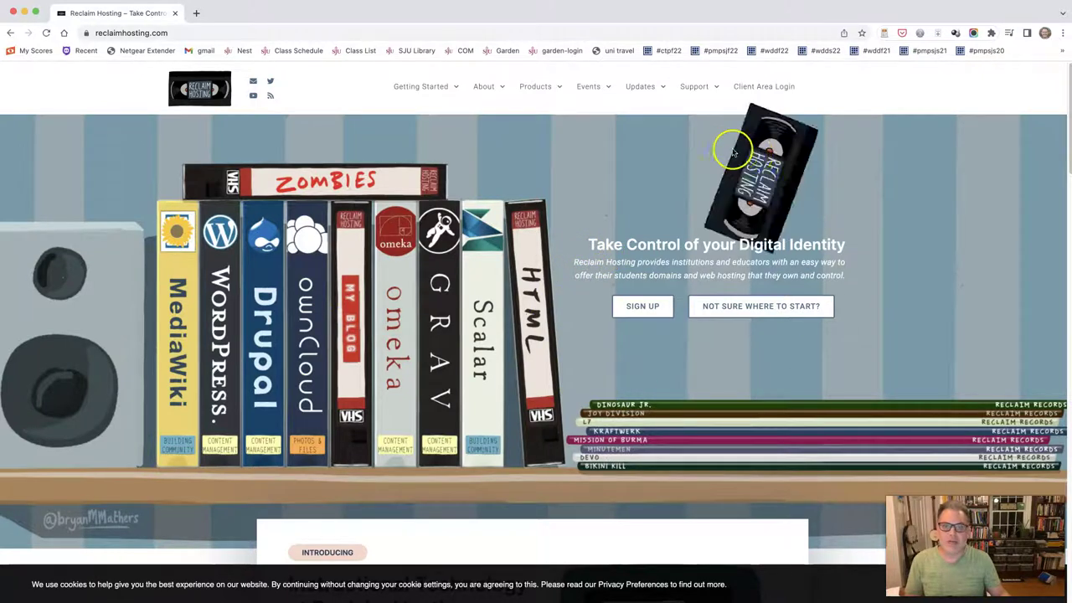
Step: Go back to the reclaimhosting.com home page and look over its top navigation bar
mouse_move(464, 100)
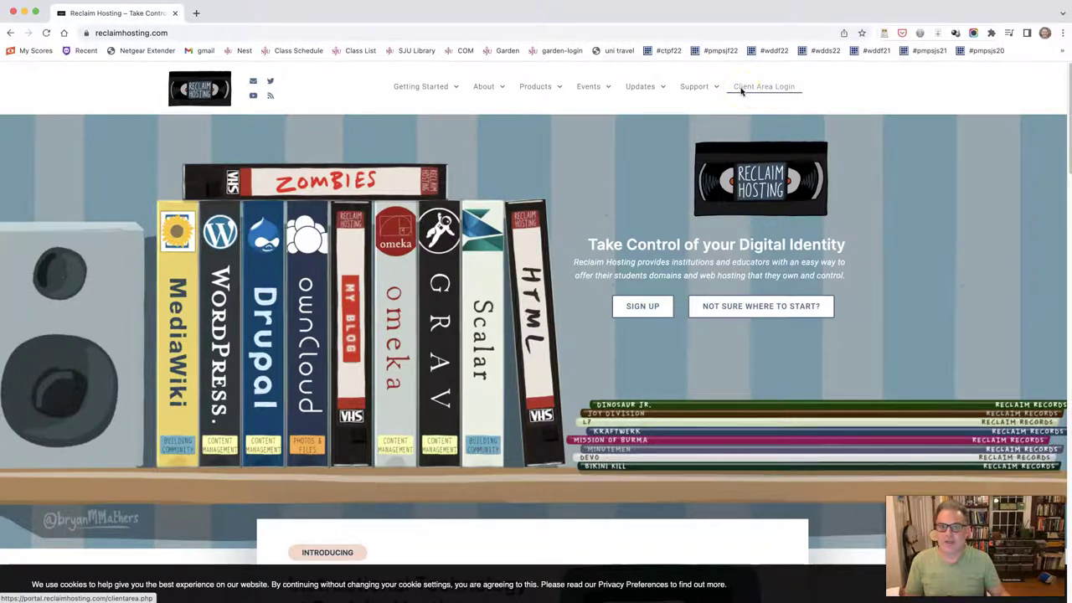
Step: Open Client Area Login, enter the account e-mail and password, and sign in
left_click(742, 90)
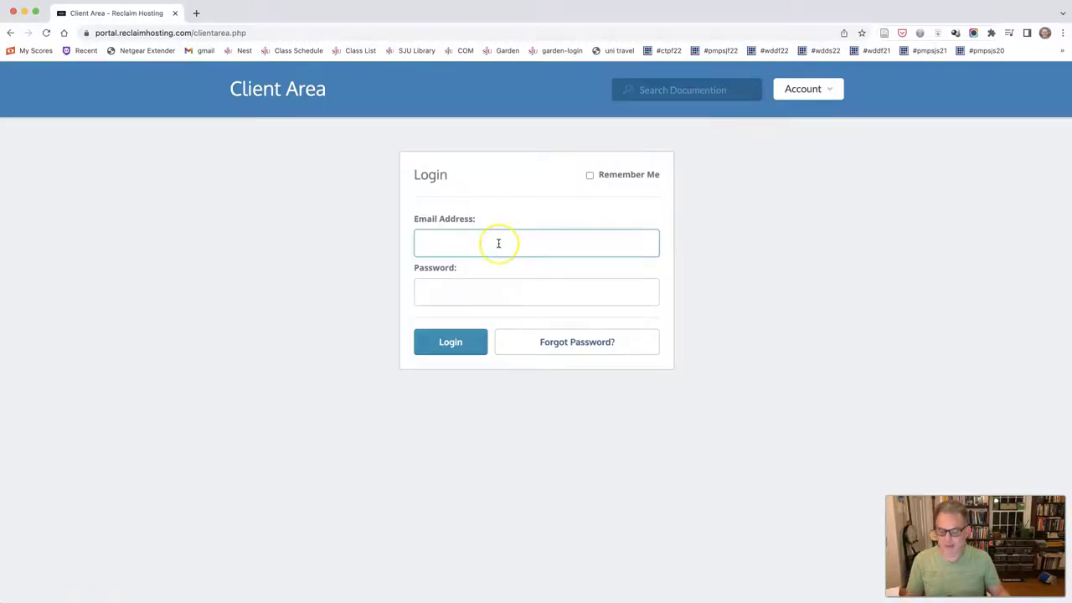
type("wolff")
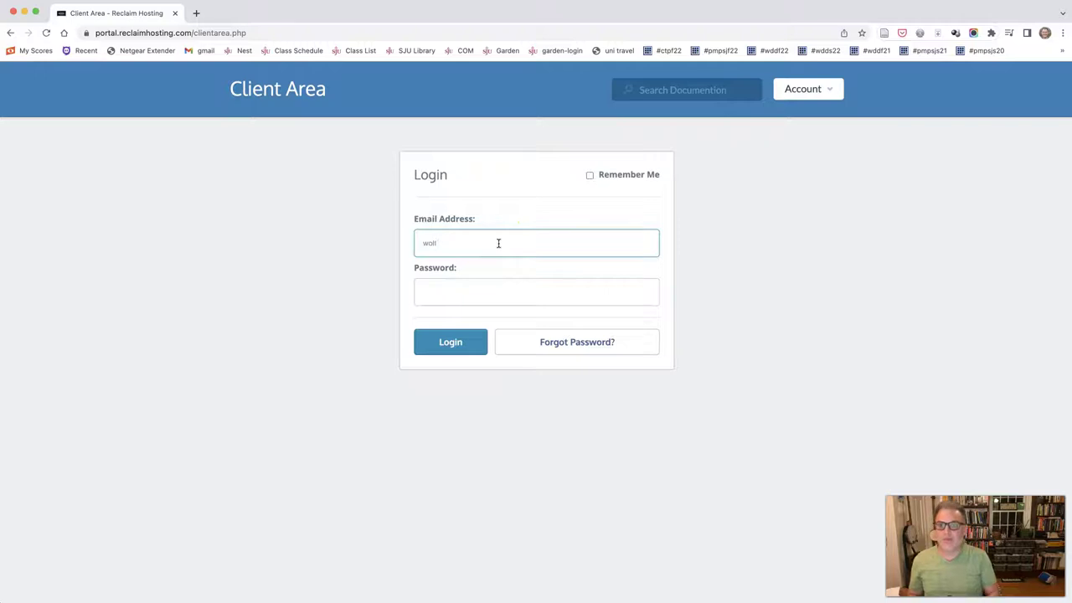
key("BackSpace")
key("BackSpace")
key("BackSpace")
key("BackSpace")
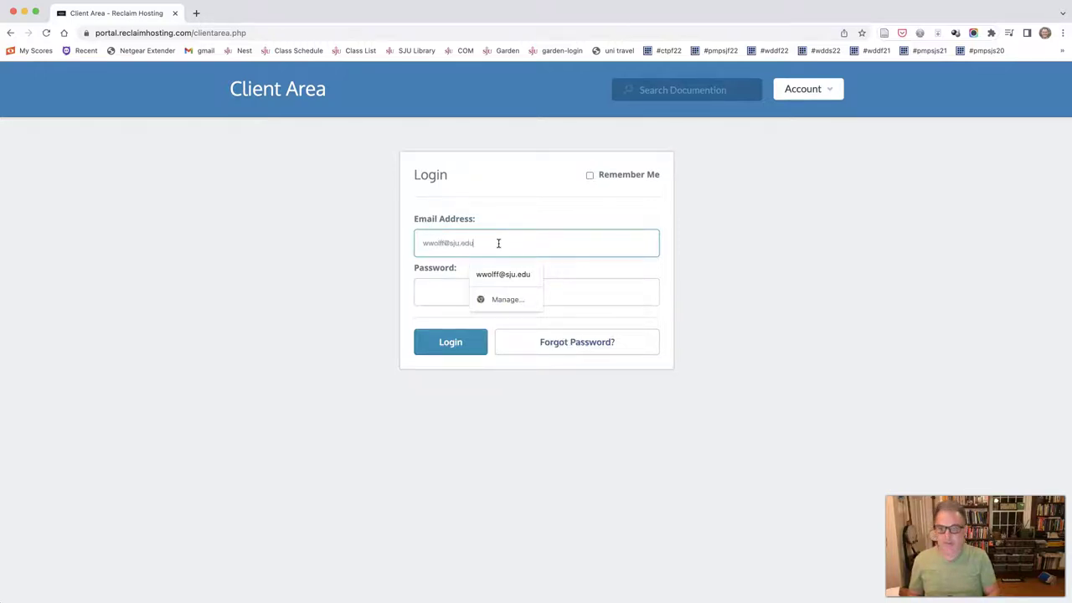
key("Tab")
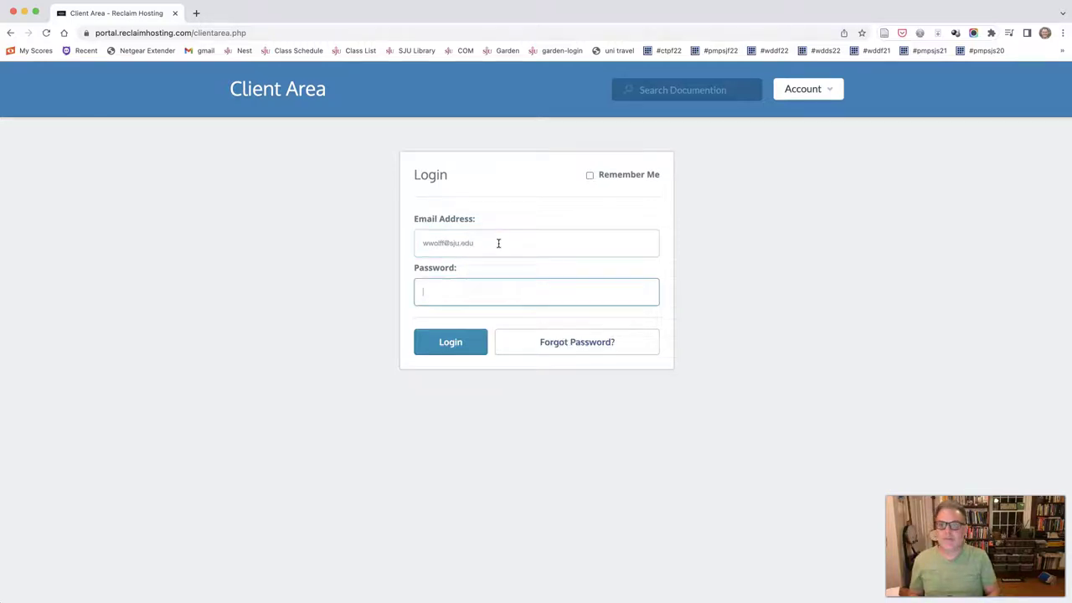
type("••••••")
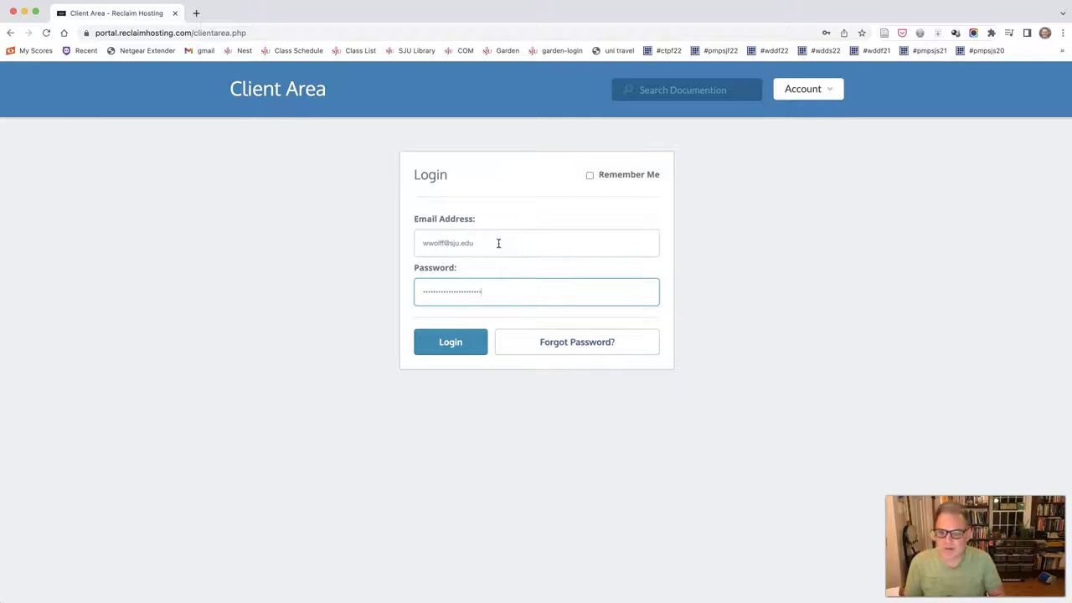
left_click(450, 344)
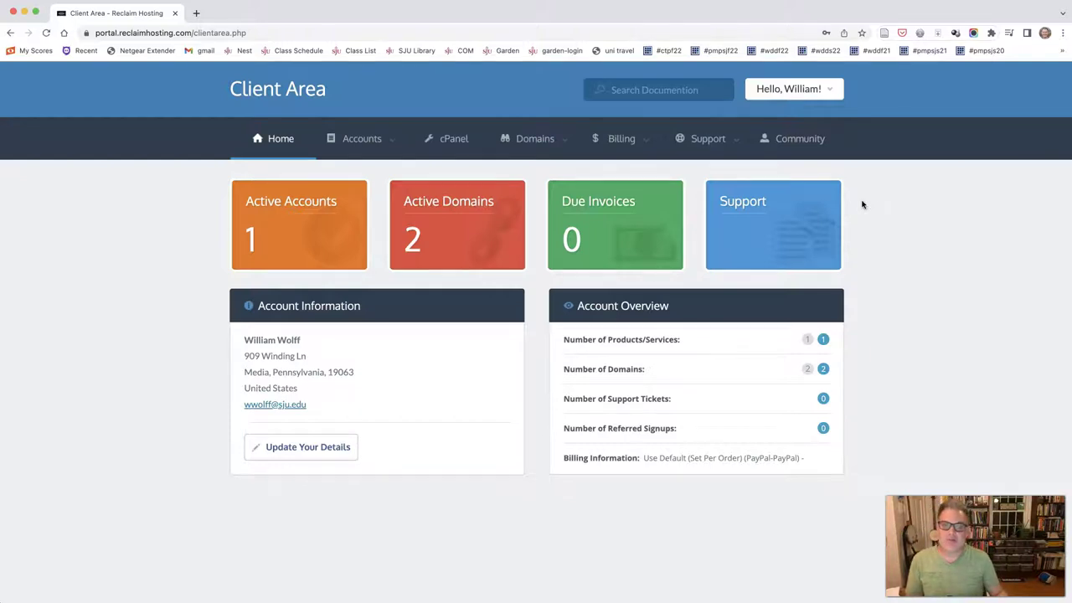
Step: Review the Client Area home, checking the Support and Domains menus in the top bar
left_click(739, 142)
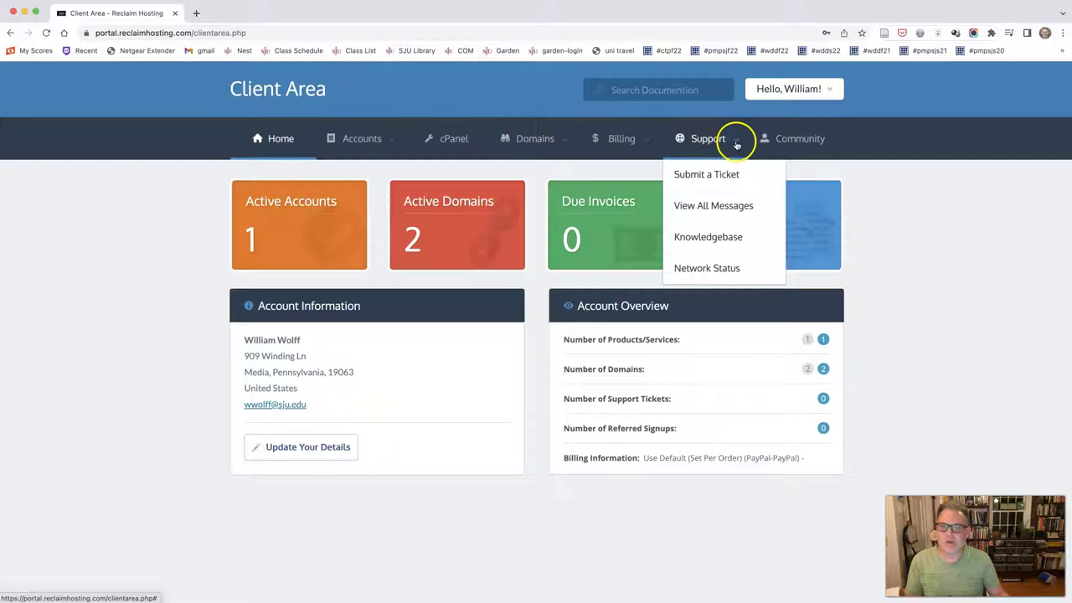
left_click(567, 144)
left_click(564, 141)
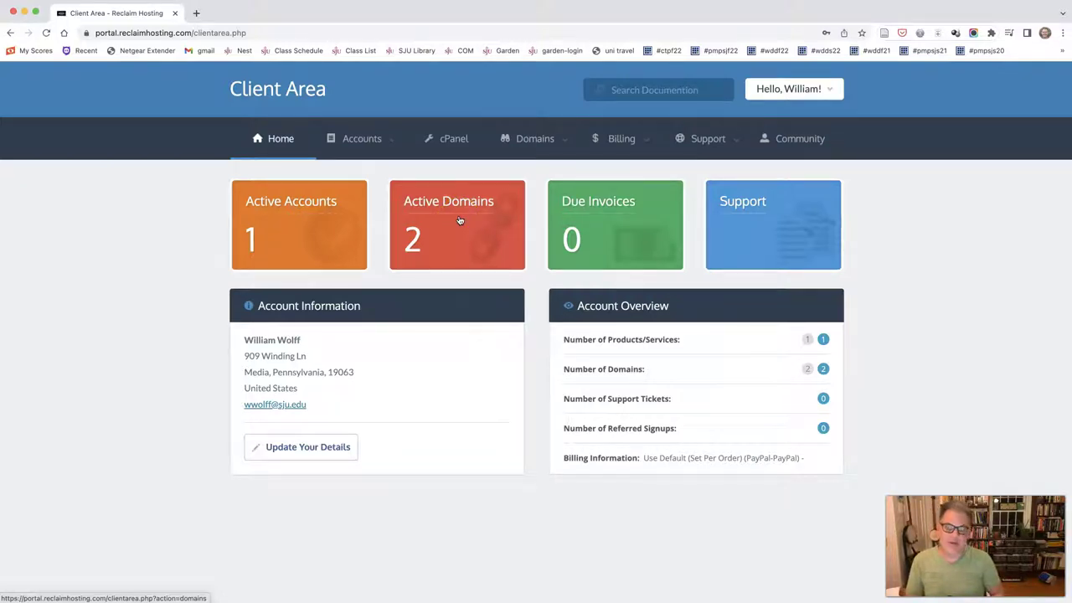
Step: Open cPanel and scroll through its Applications, Domains, Files and Email sections, then back up
left_click(446, 140)
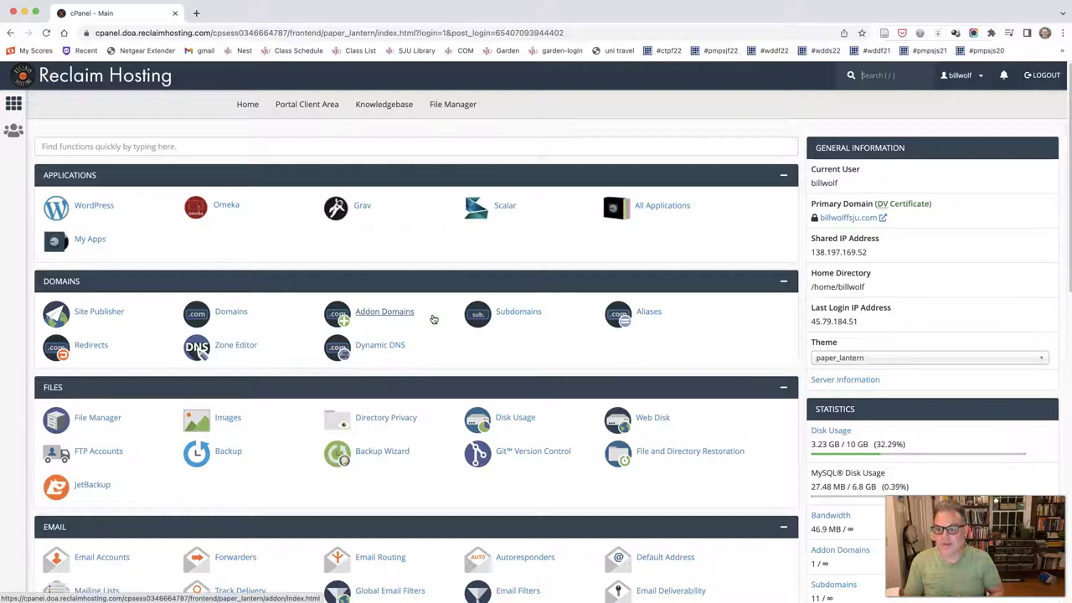
left_click(455, 312)
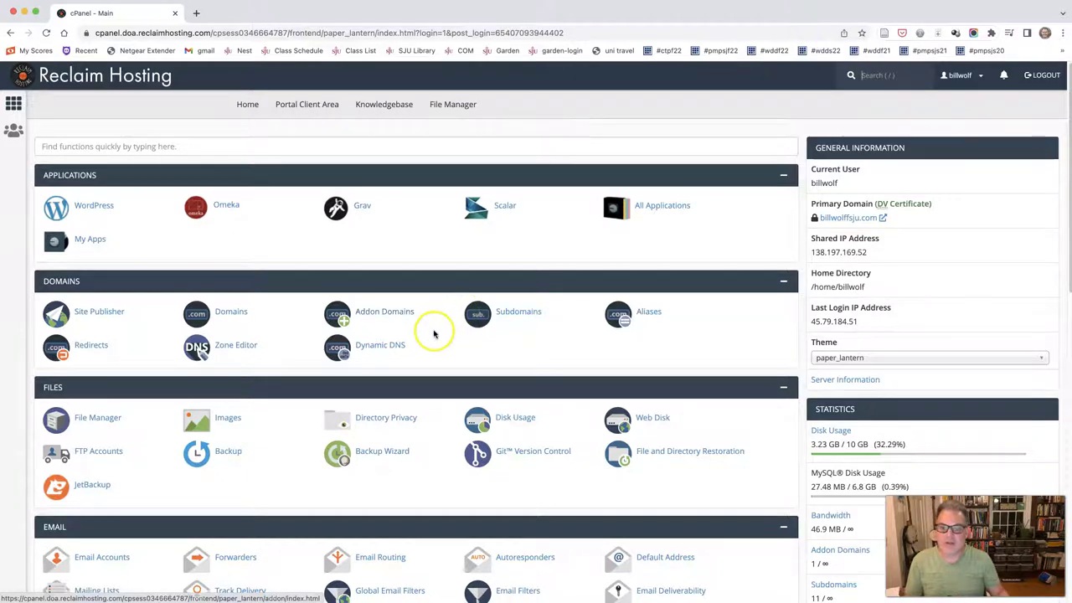
scroll(434, 334, "down", 1)
scroll(434, 334, "down", 5)
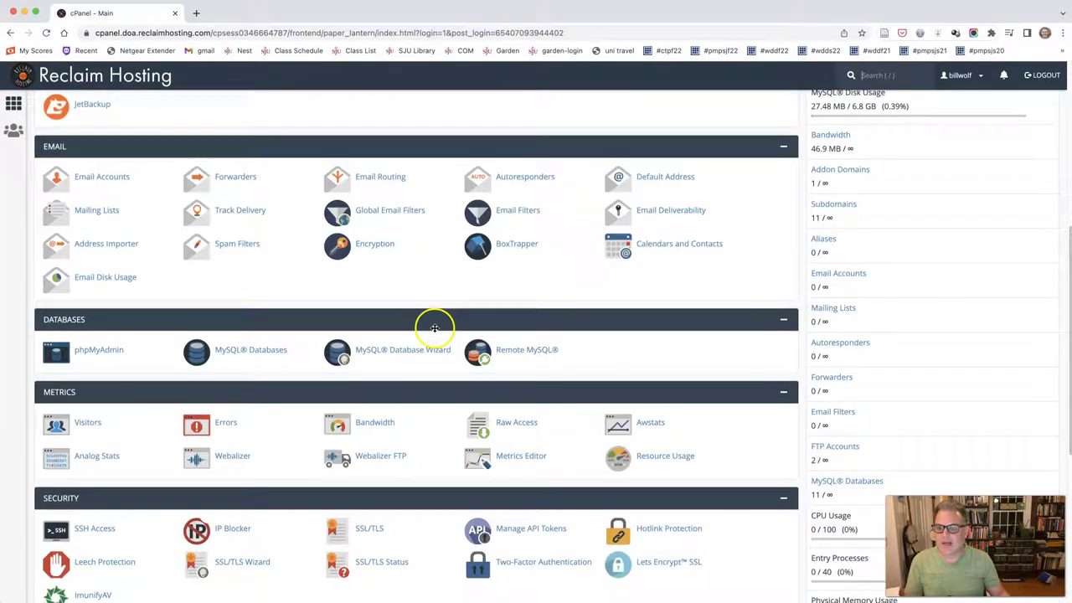
scroll(434, 328, "down", 3)
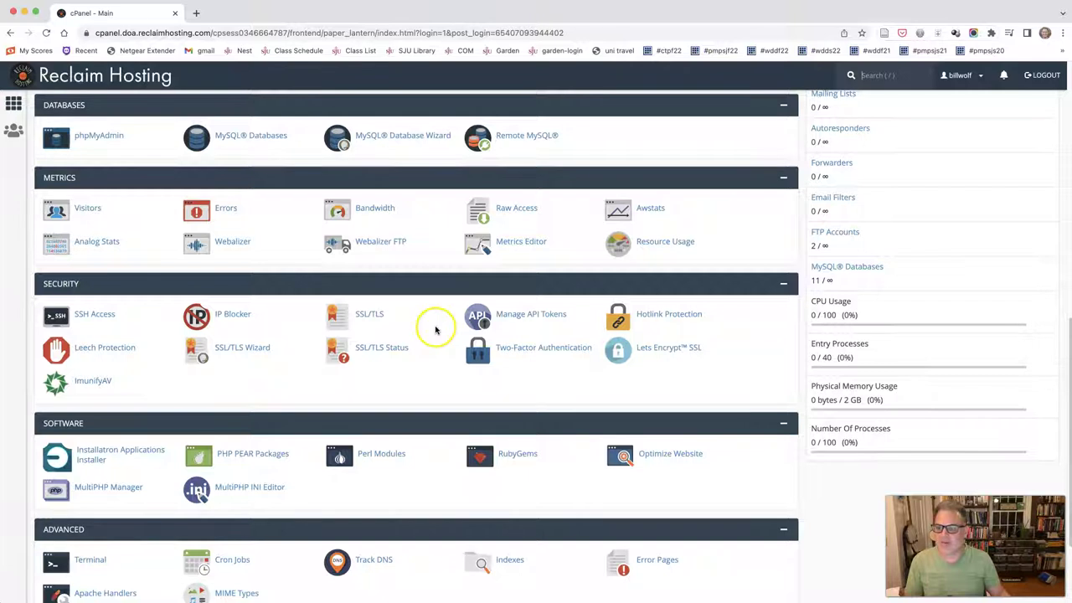
scroll(436, 330, "down", 2)
scroll(438, 330, "up", 1)
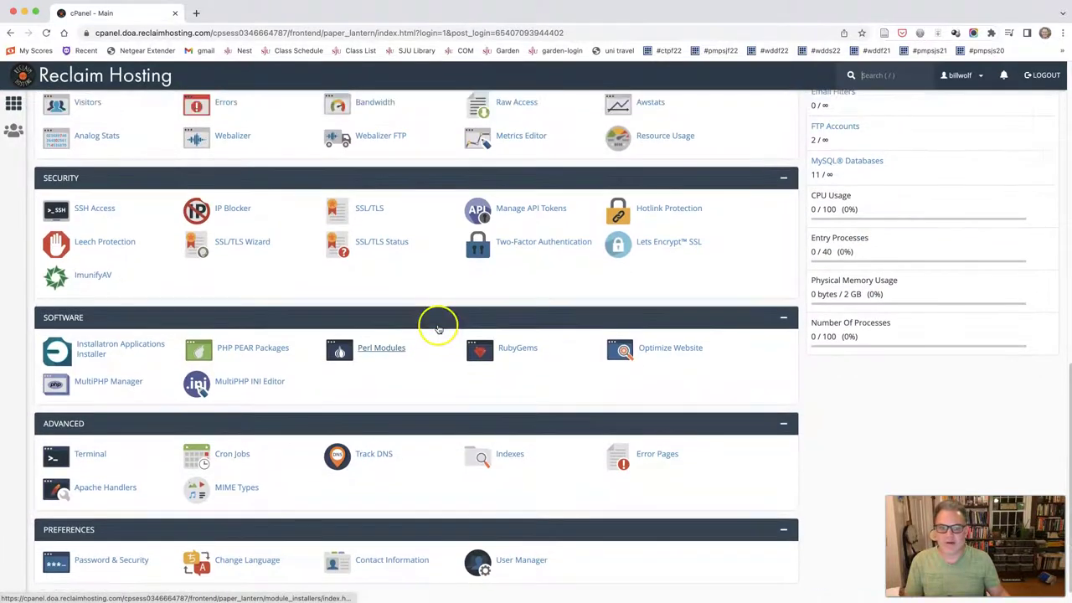
scroll(438, 329, "up", 8)
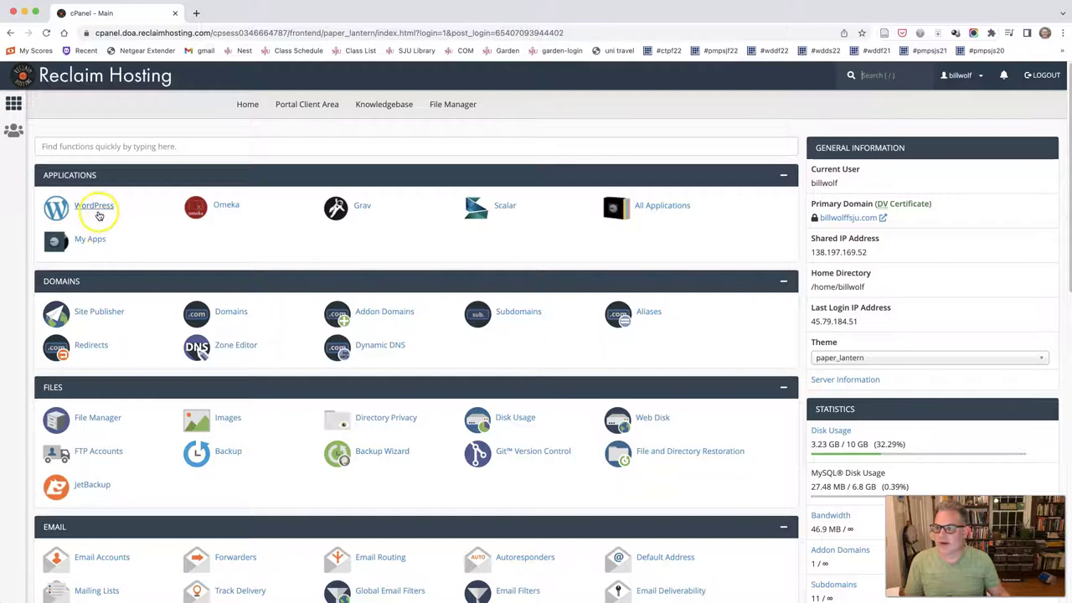
Step: Open WordPress in Installatron and launch its install wizard (blog directory, version 6.0.2)
left_click(96, 207)
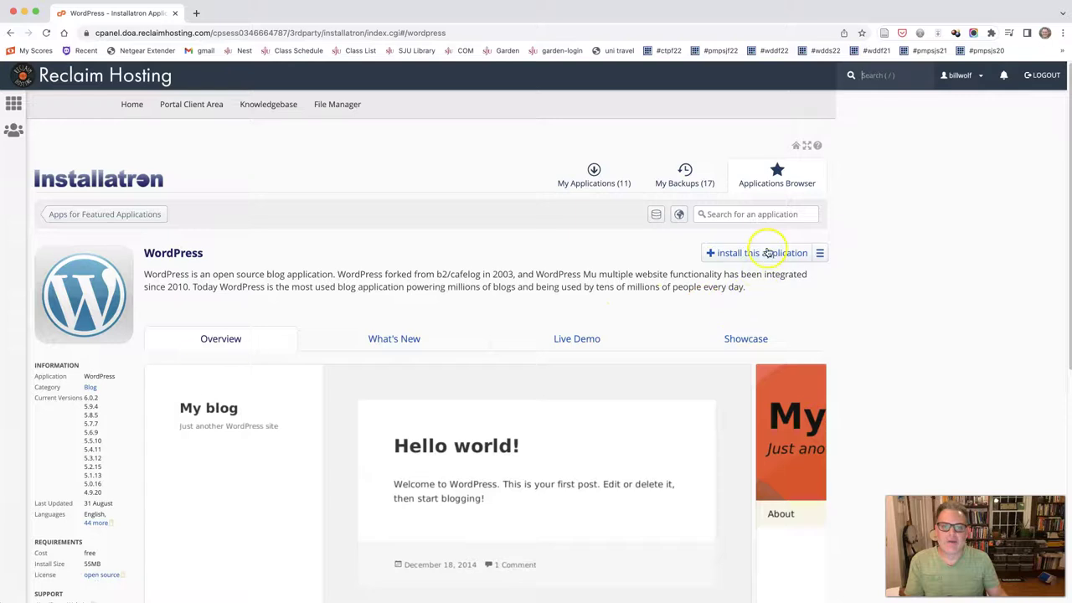
left_click(768, 253)
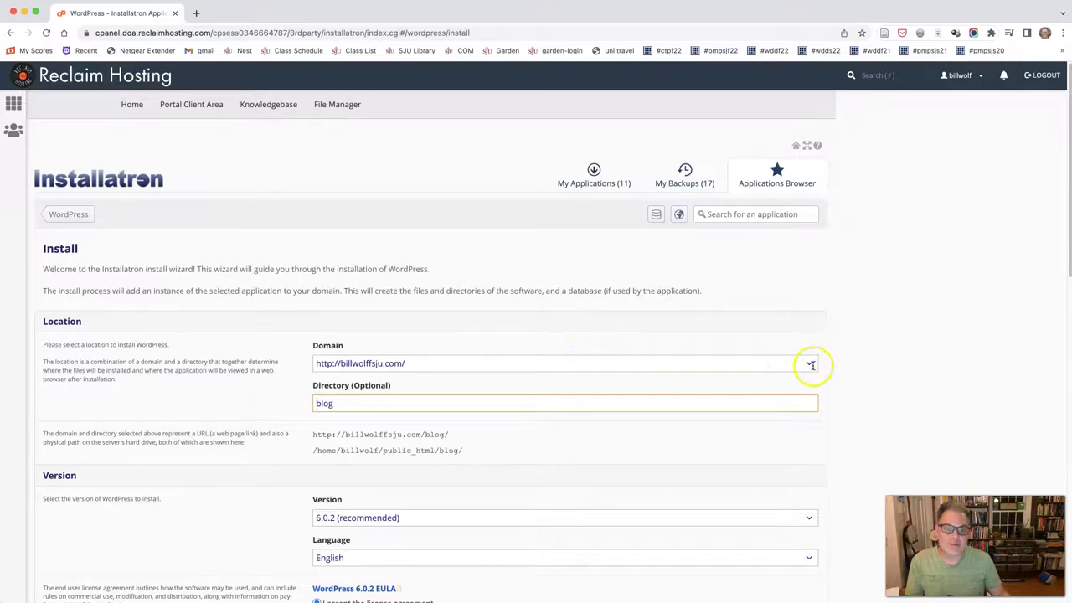
Step: Choose the com200f22 subdomain as the WordPress install domain
left_click(410, 363)
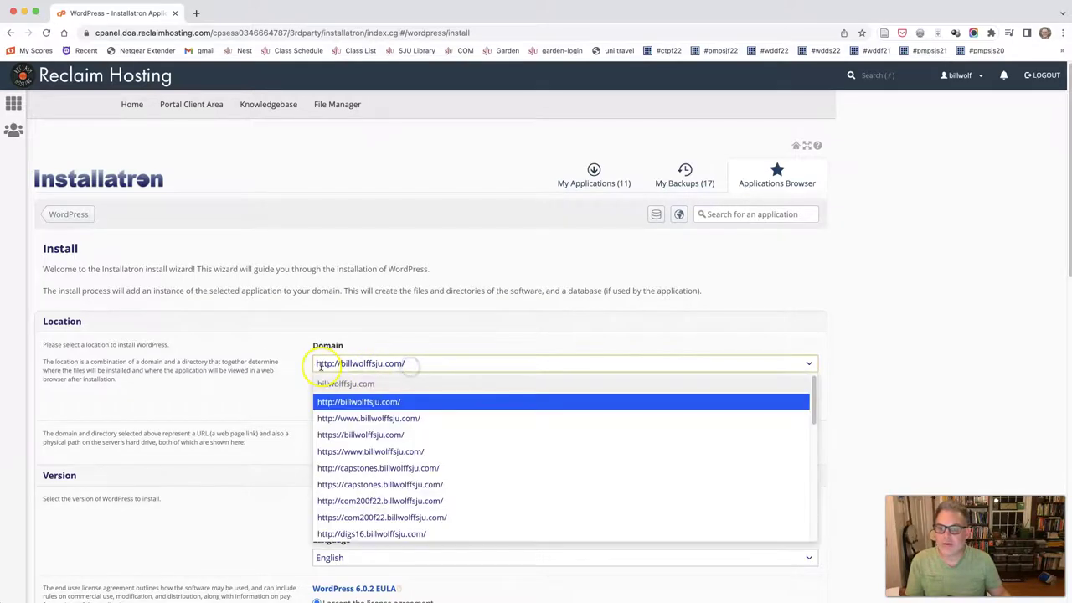
left_click(440, 359)
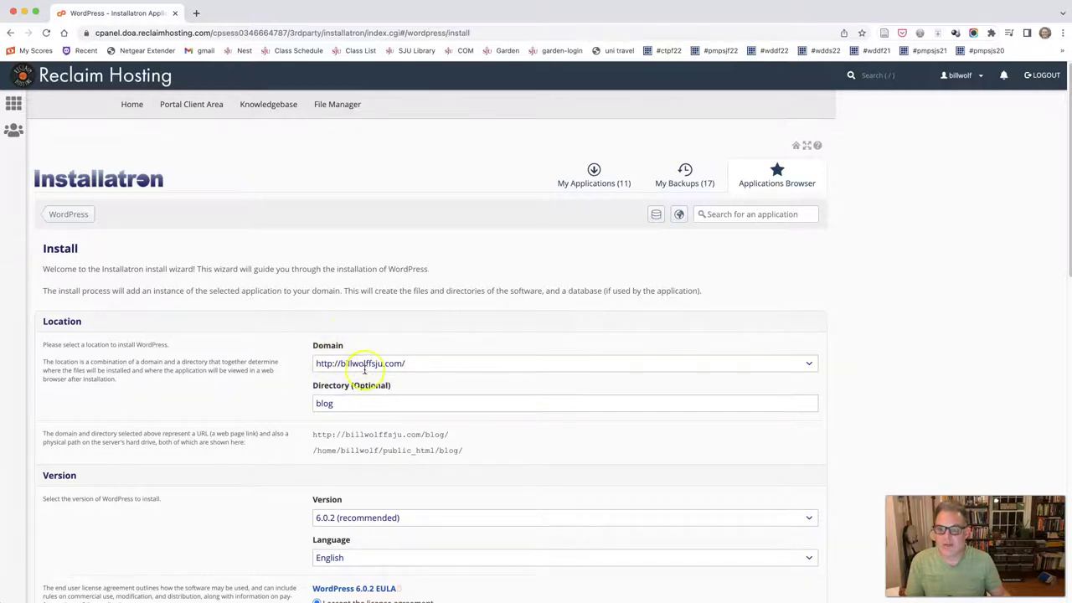
left_click(808, 364)
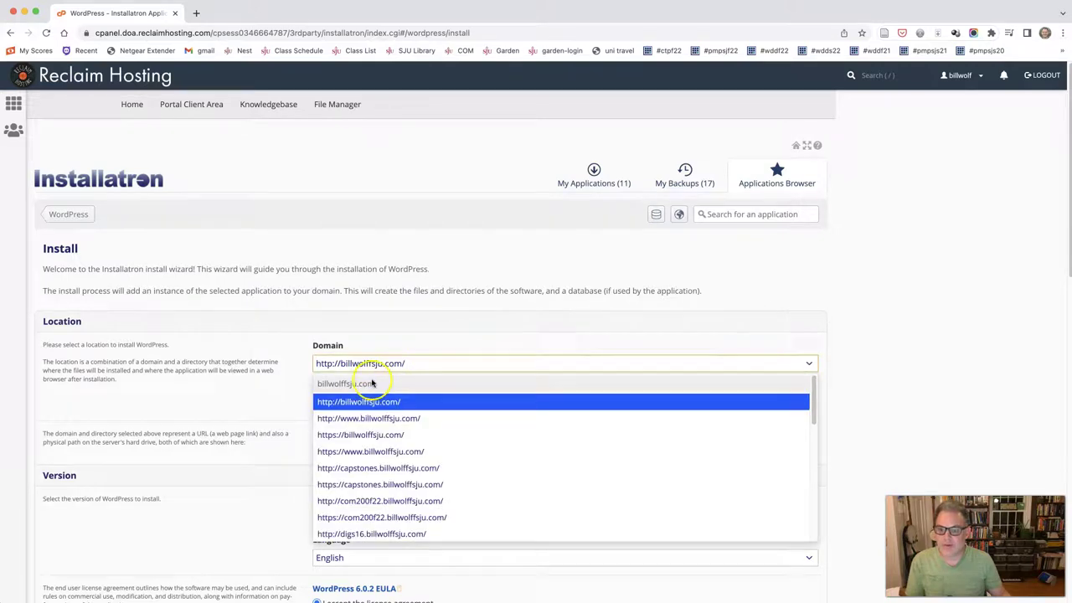
left_click(385, 501)
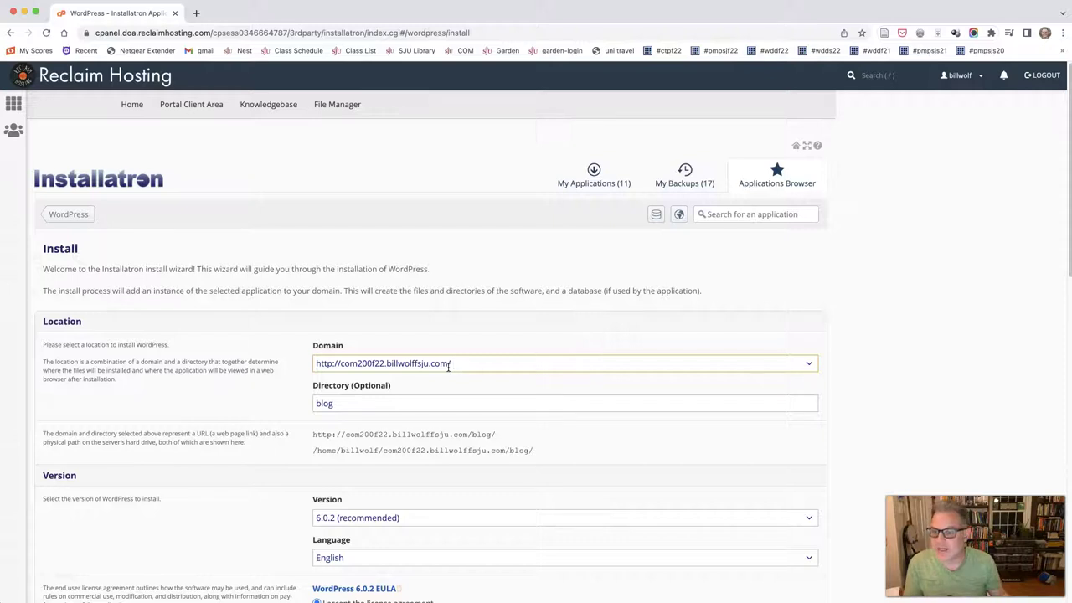
Step: Delete 'blog' from the install directory so the URL shows the bare domain
left_click_drag(349, 405, 308, 405)
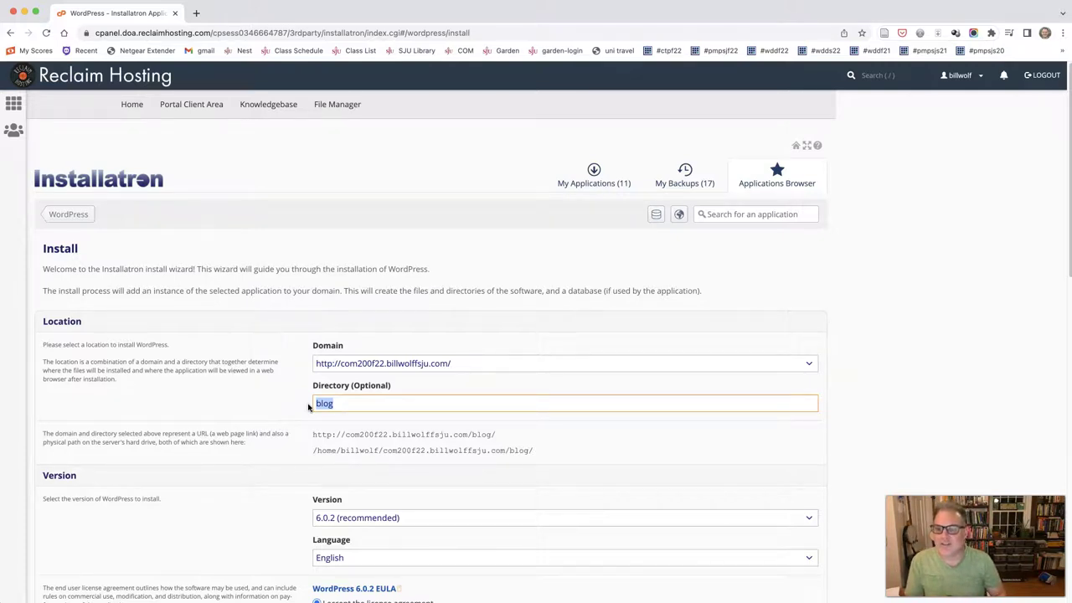
key("BackSpace")
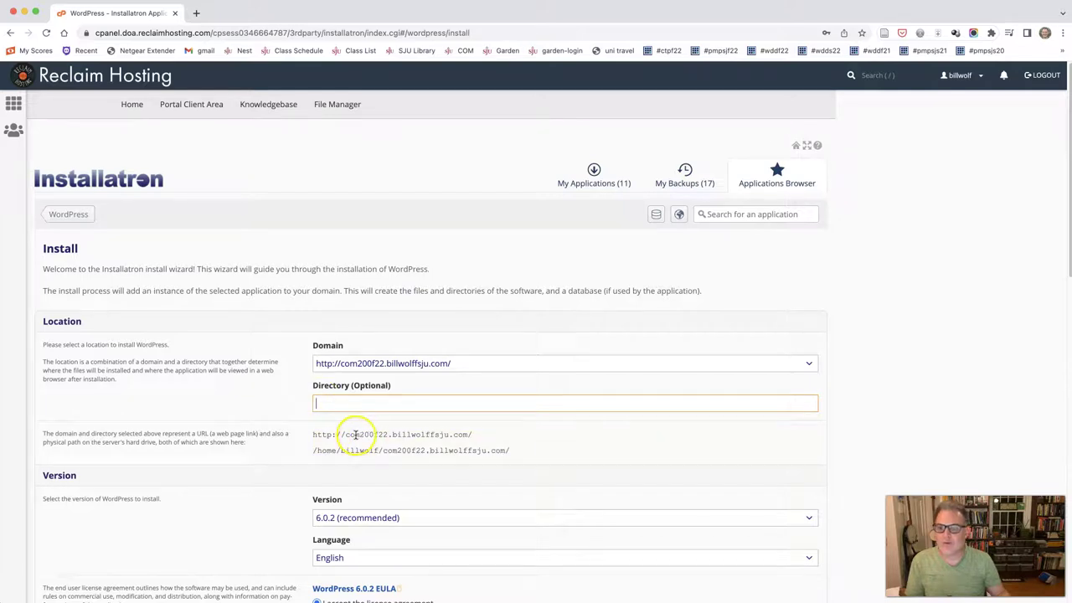
left_click_drag(311, 436, 476, 436)
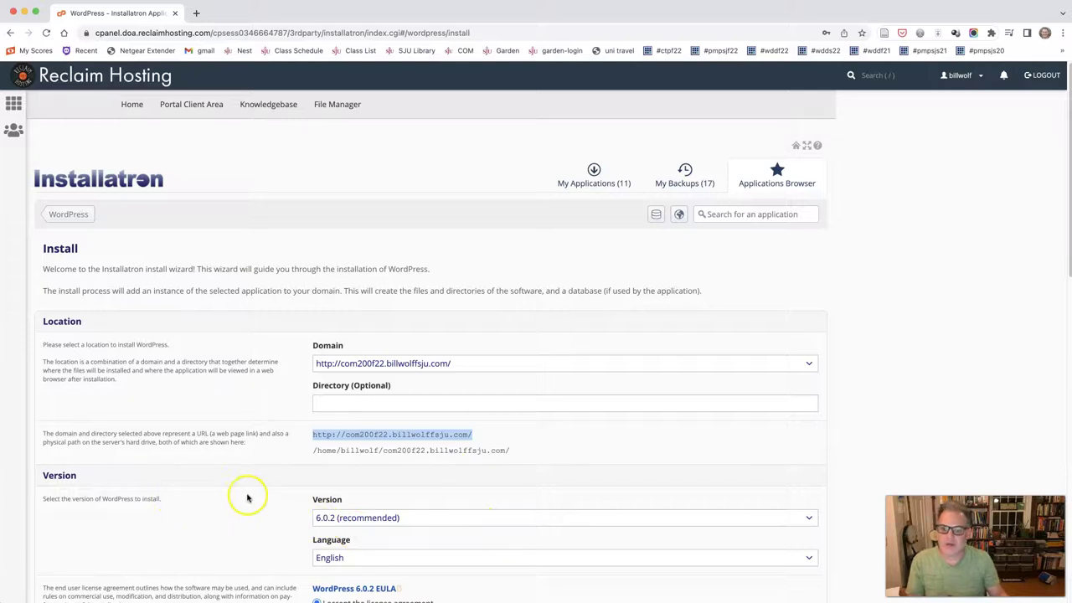
Step: Set both Plugin and Theme Automatic Update to 'Do not automatically update'
scroll(258, 497, "down", 2)
scroll(258, 497, "down", 3)
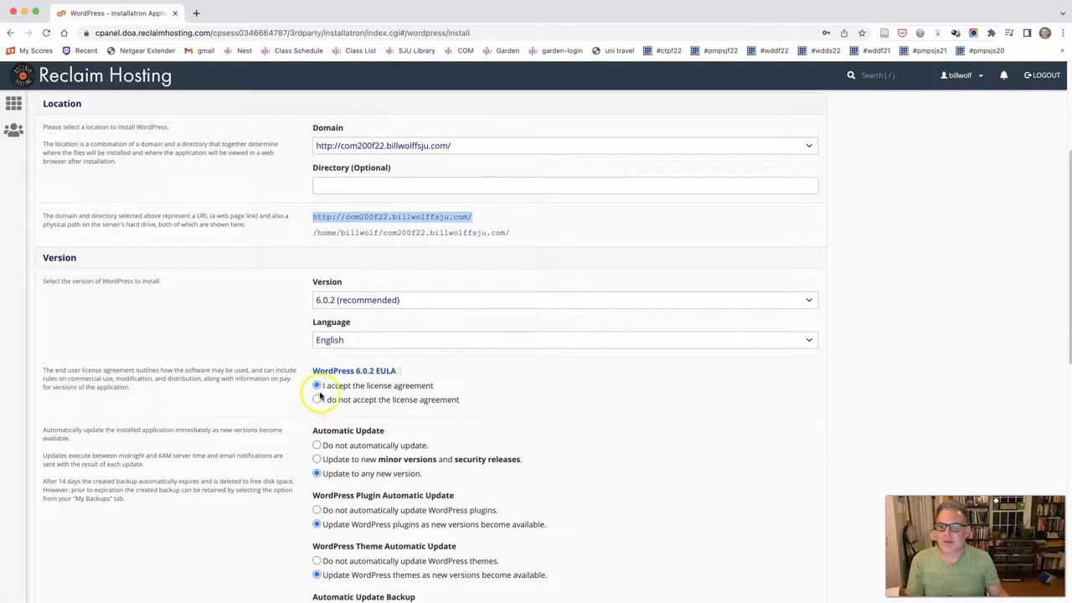
scroll(236, 450, "down", 1)
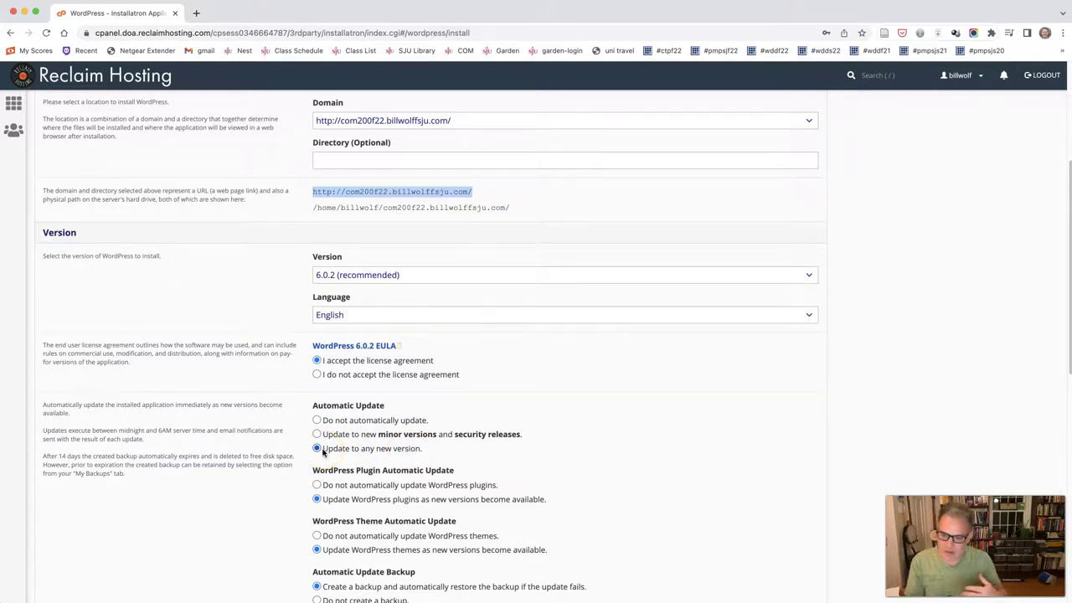
scroll(323, 452, "down", 2)
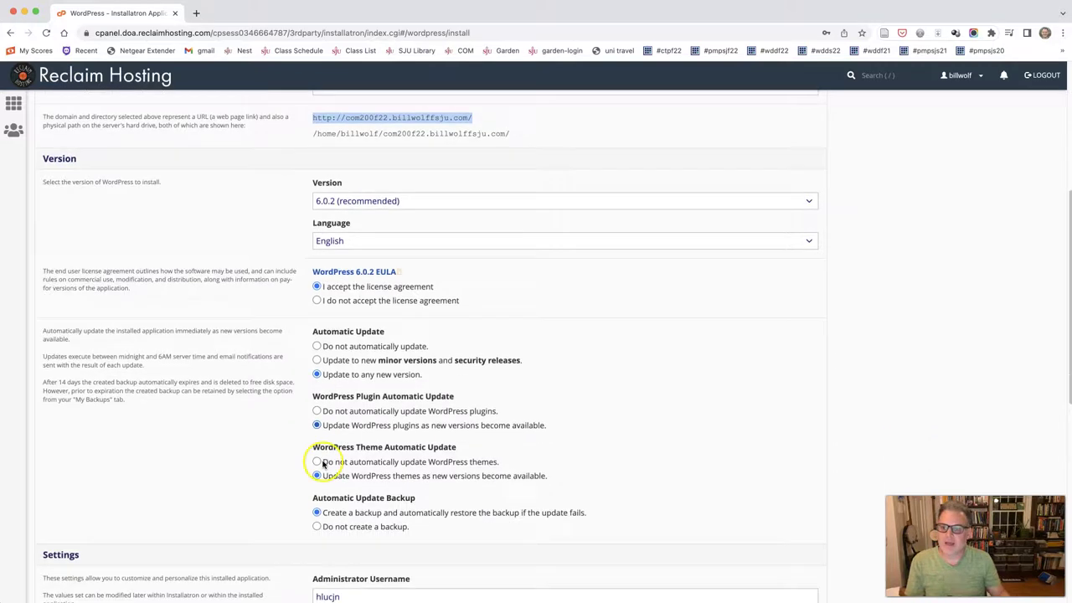
left_click(316, 411)
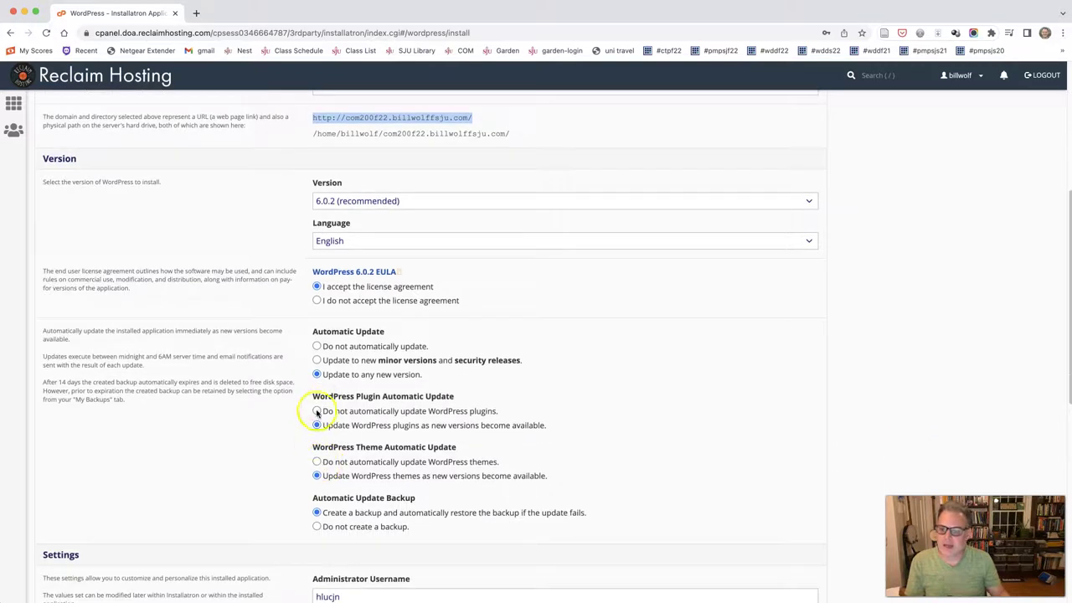
double_click(432, 411)
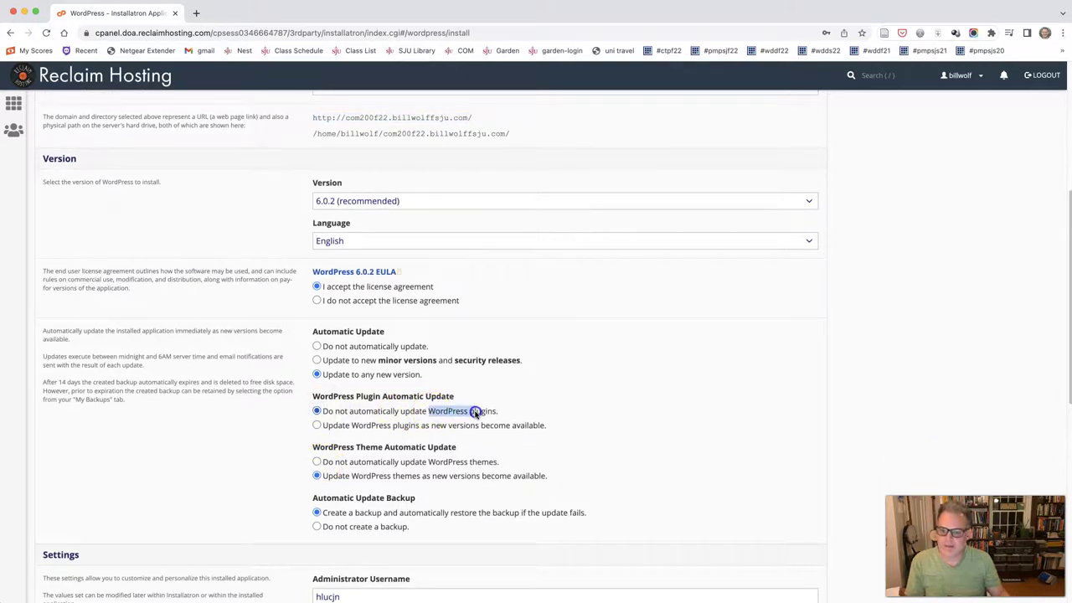
left_click_drag(469, 413, 497, 377)
scroll(378, 446, "down", 2)
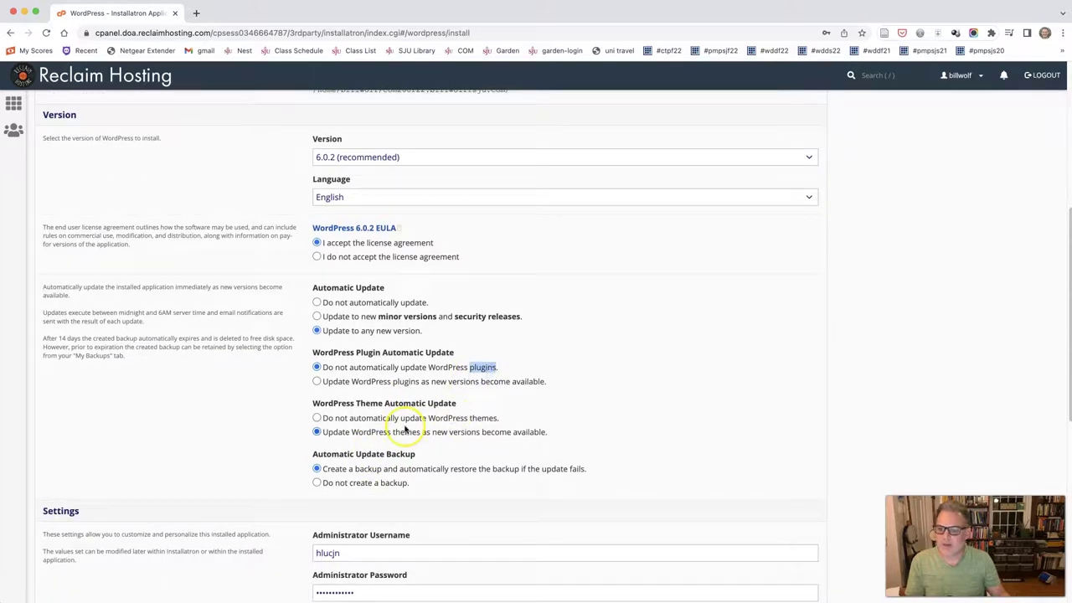
left_click(317, 418)
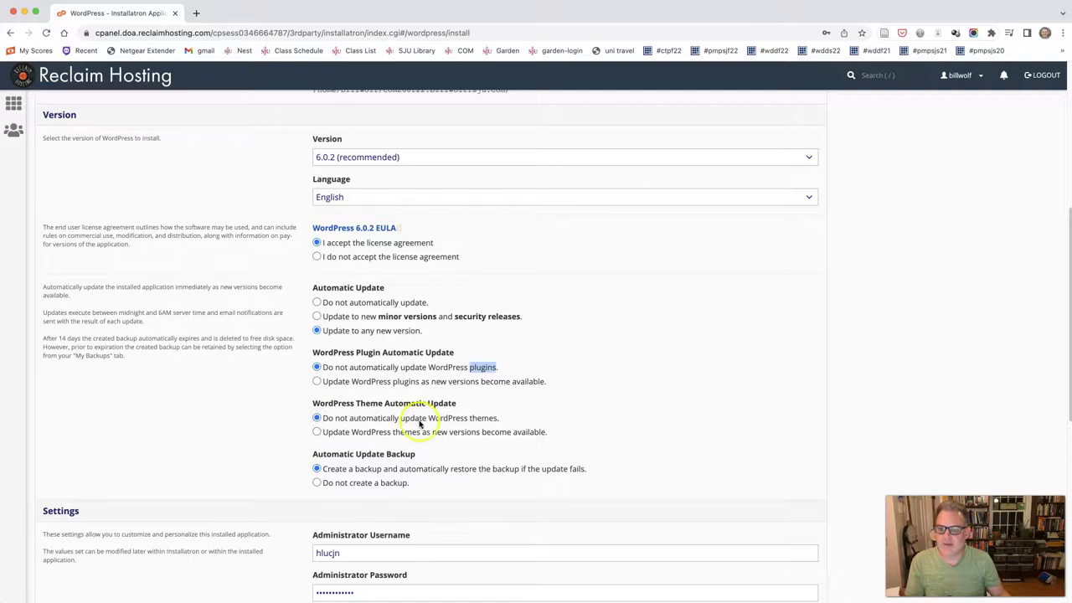
left_click(469, 422)
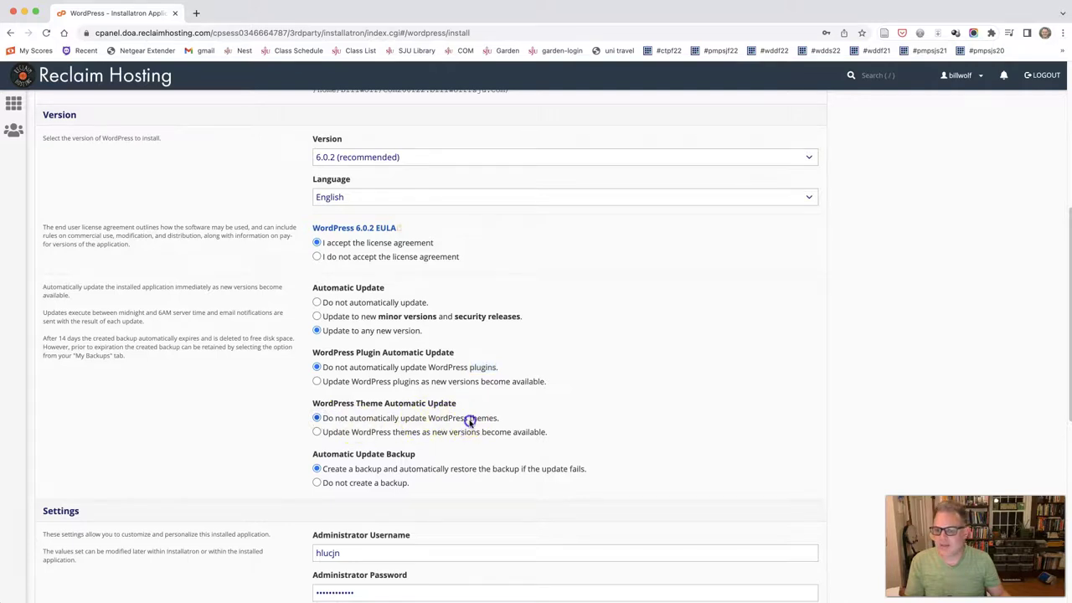
left_click_drag(469, 421, 498, 421)
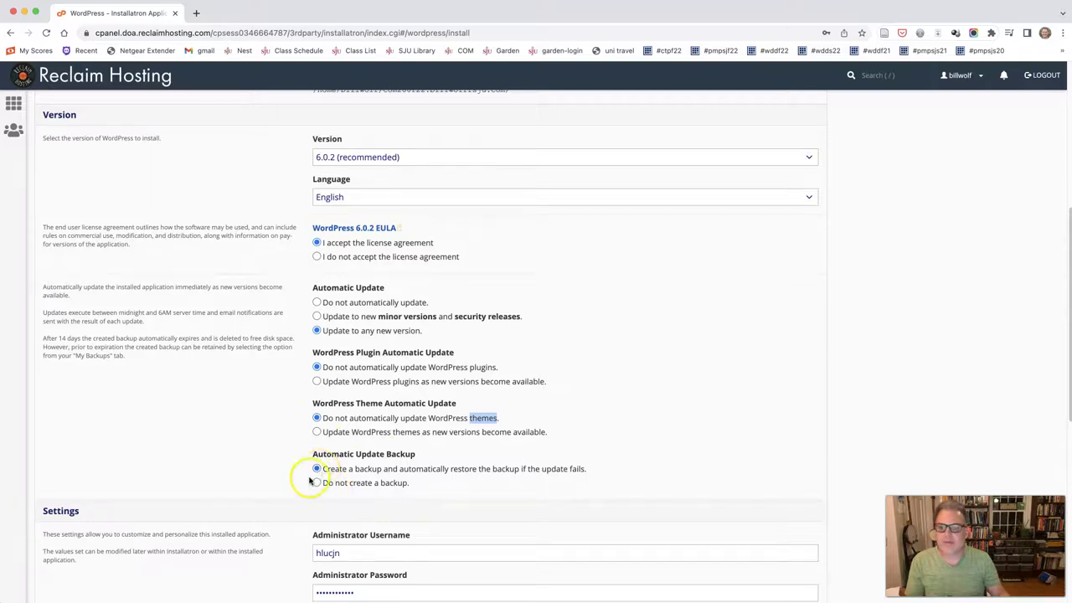
Step: Change the administrator username to 'admin' and enter a new strong administrator password
scroll(302, 486, "down", 5)
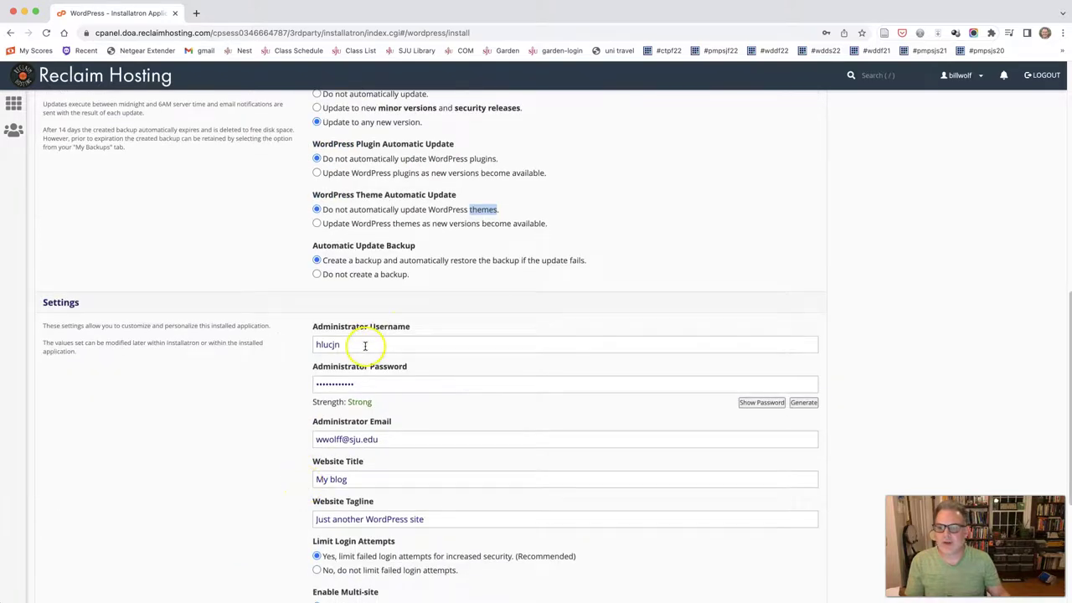
mouse_move(315, 328)
left_mouse_down()
mouse_move(412, 328)
mouse_move(316, 326)
left_mouse_up()
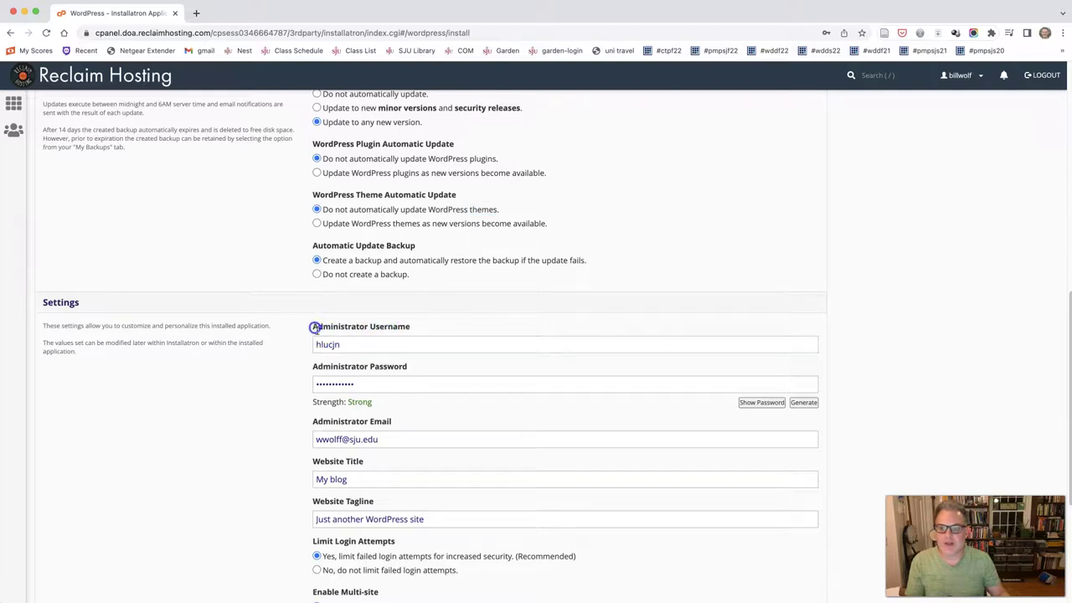
double_click(331, 345)
type("admin")
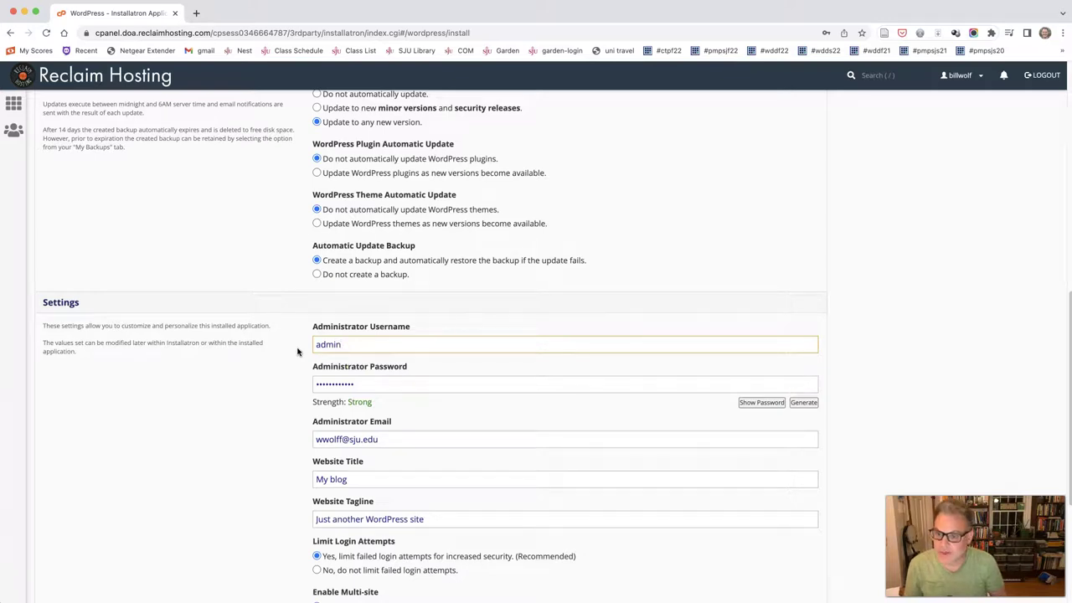
left_click_drag(356, 384, 295, 383)
type("••••••••••")
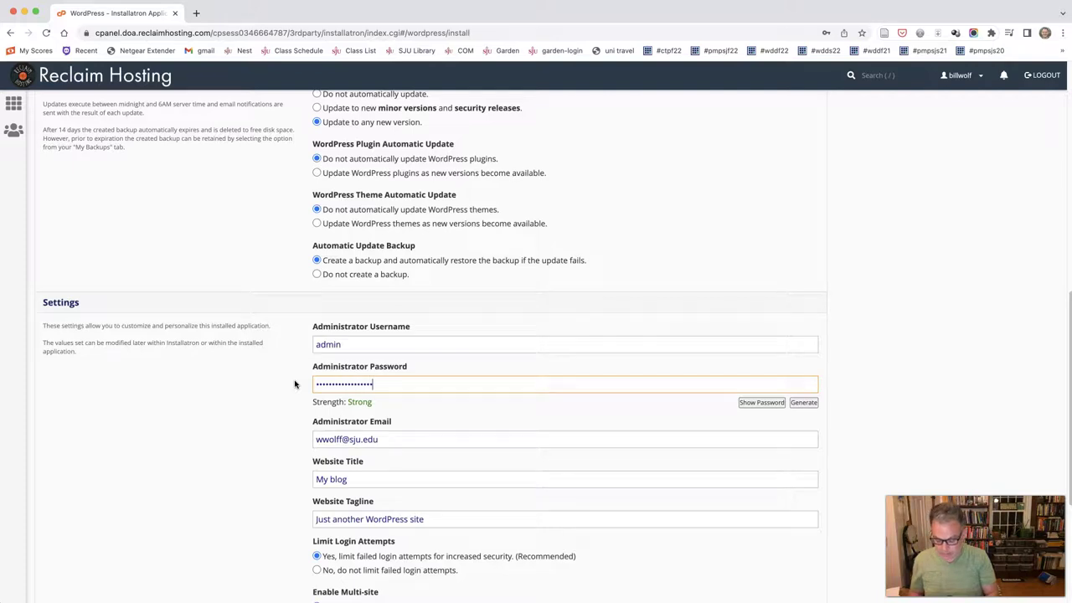
type("••")
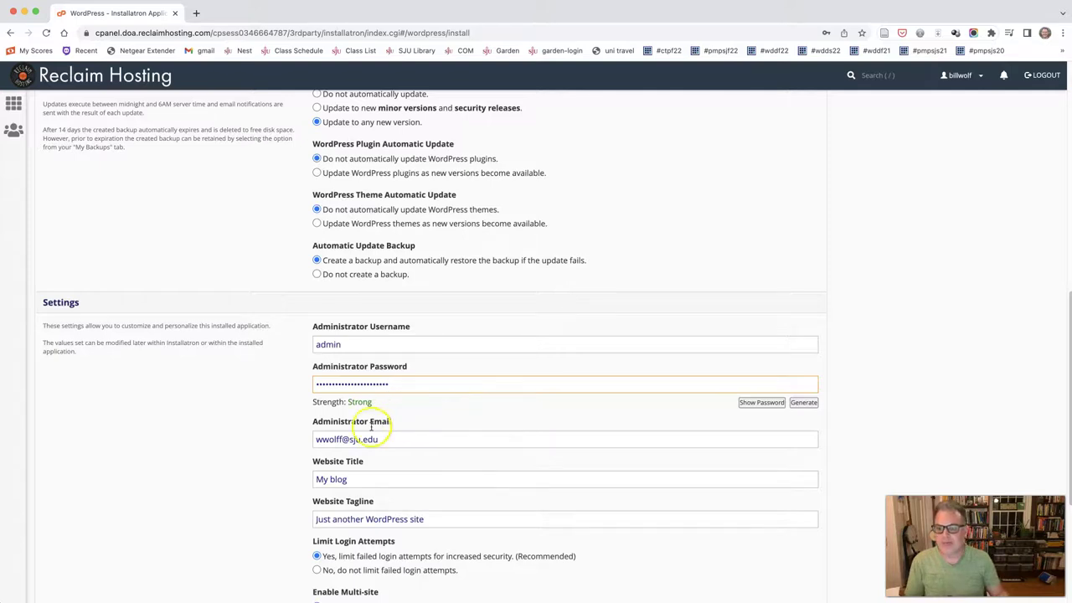
Step: Set the website title to the owner's COM 200 Site and tagline 'For All My Portfolio Items'
left_click_drag(355, 480, 287, 481)
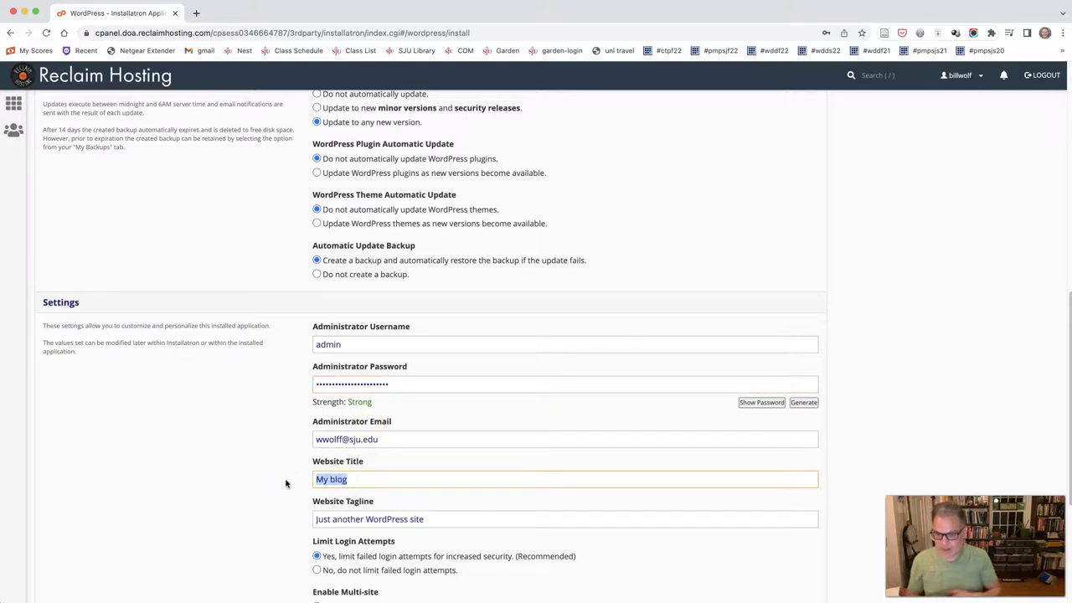
type("Bill ")
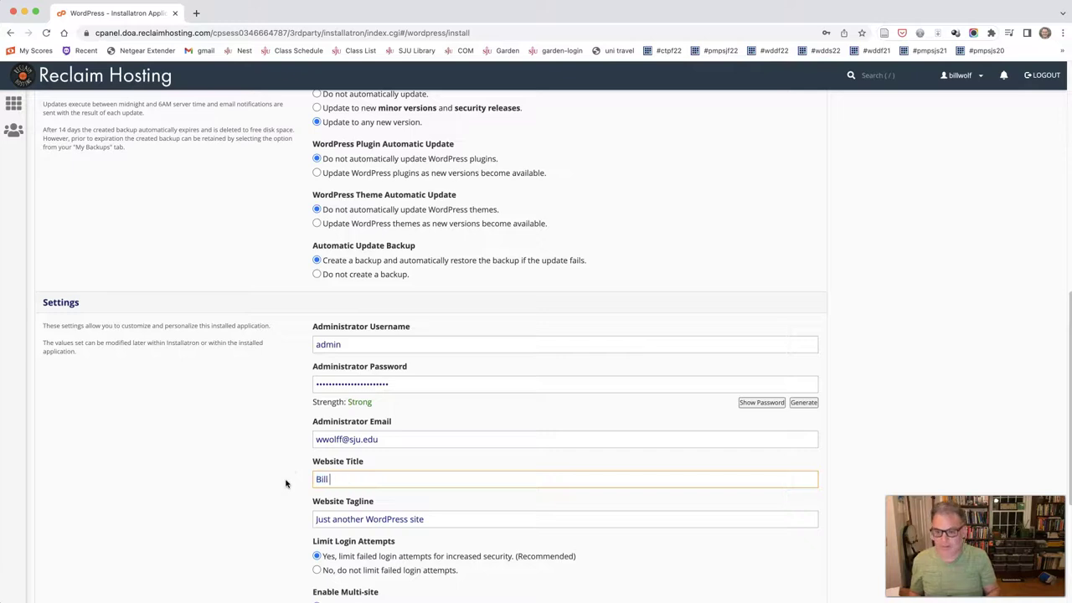
type("Wolff")
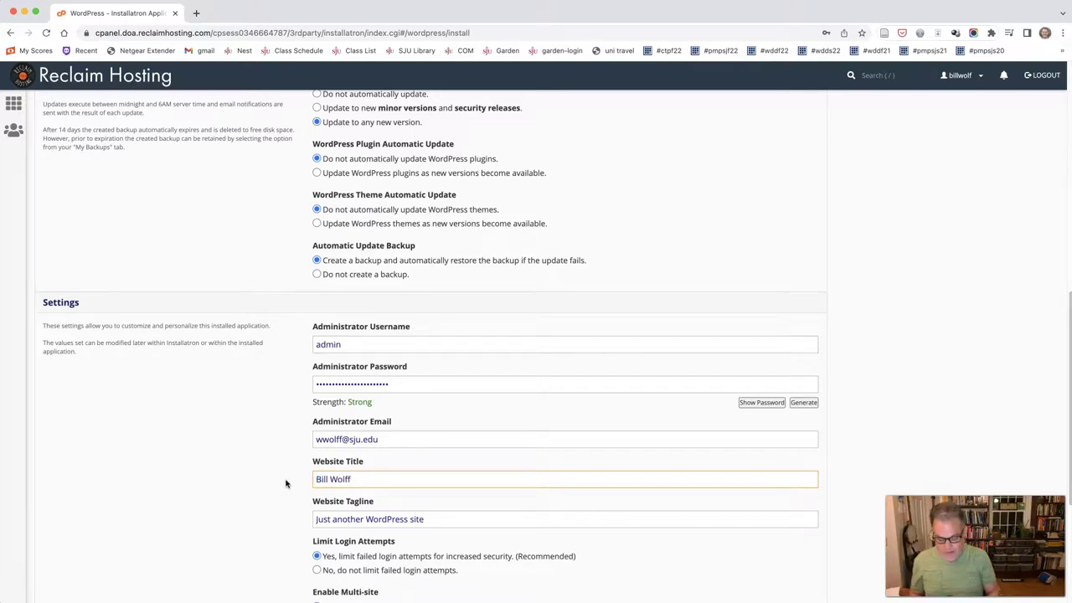
type("'s COM 200")
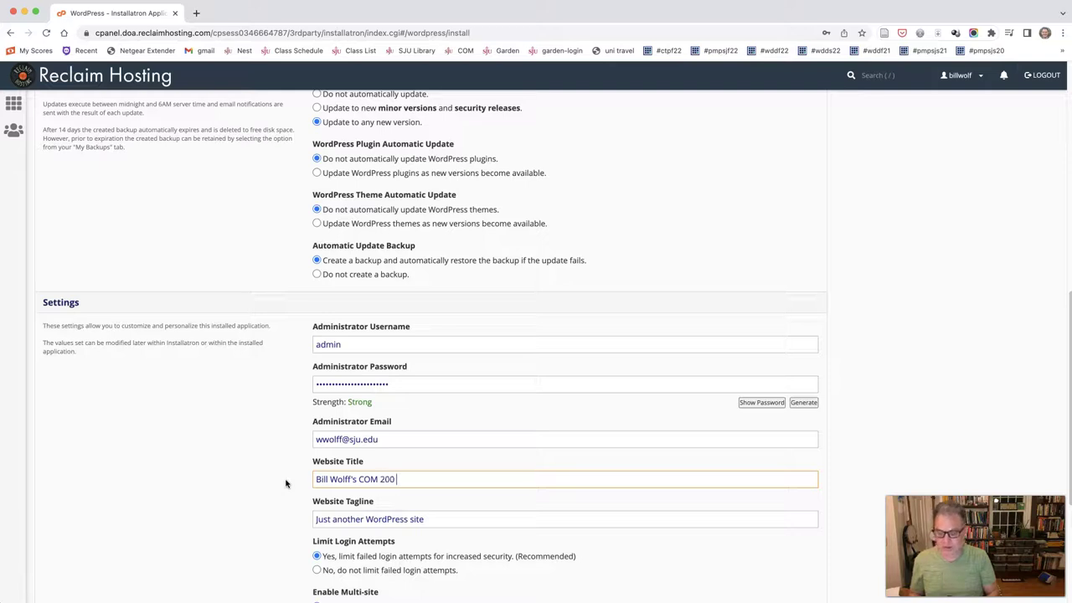
type(" Site")
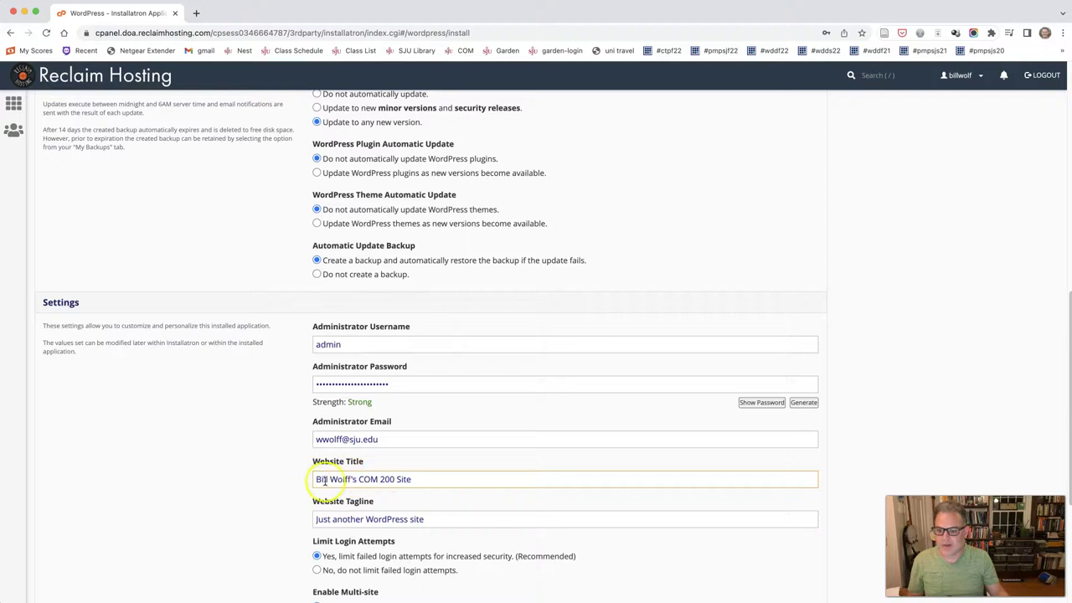
left_click_drag(429, 518, 307, 518)
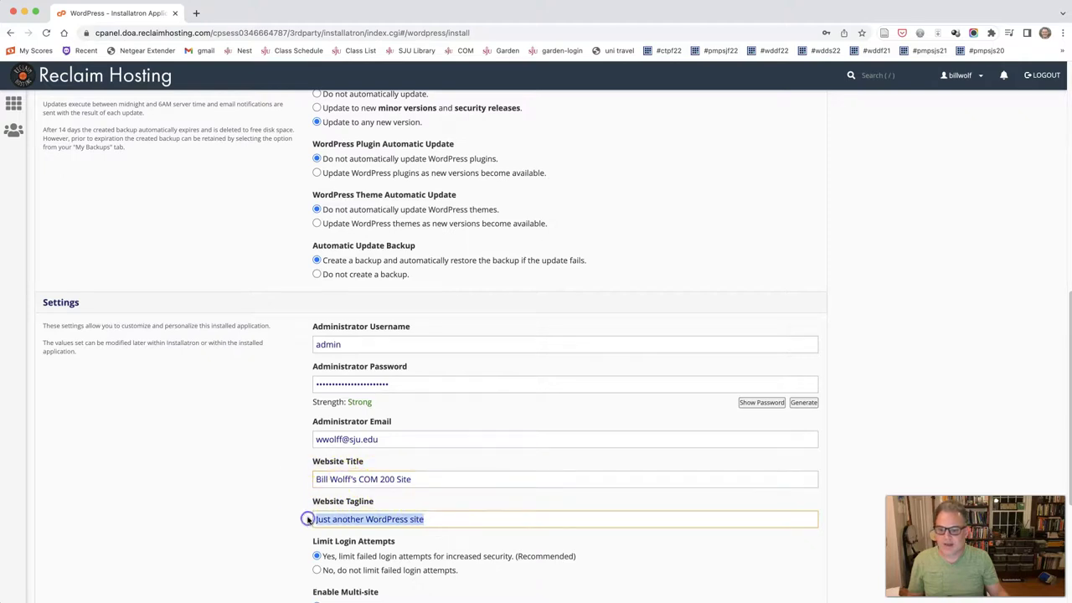
scroll(307, 520, "down", 2)
scroll(307, 520, "down", 1)
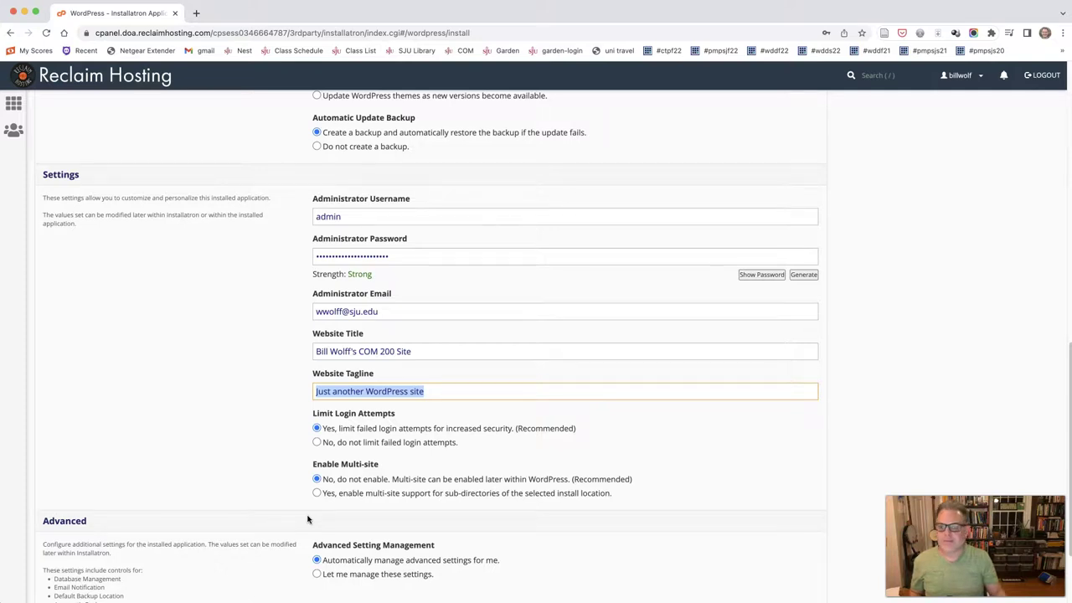
key("super+equal")
key("super+equal")
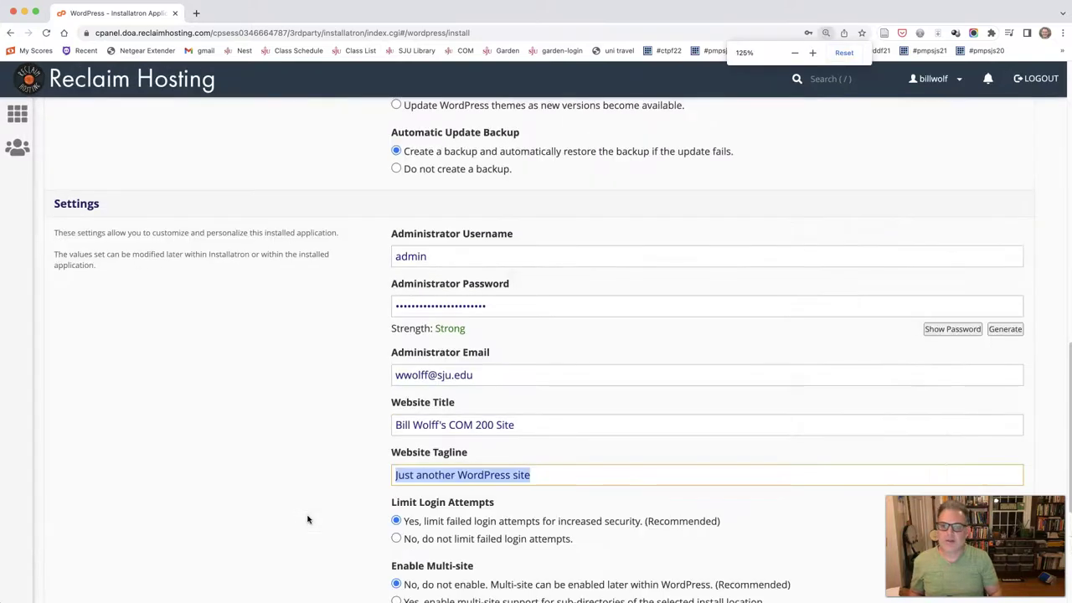
key("super+minus")
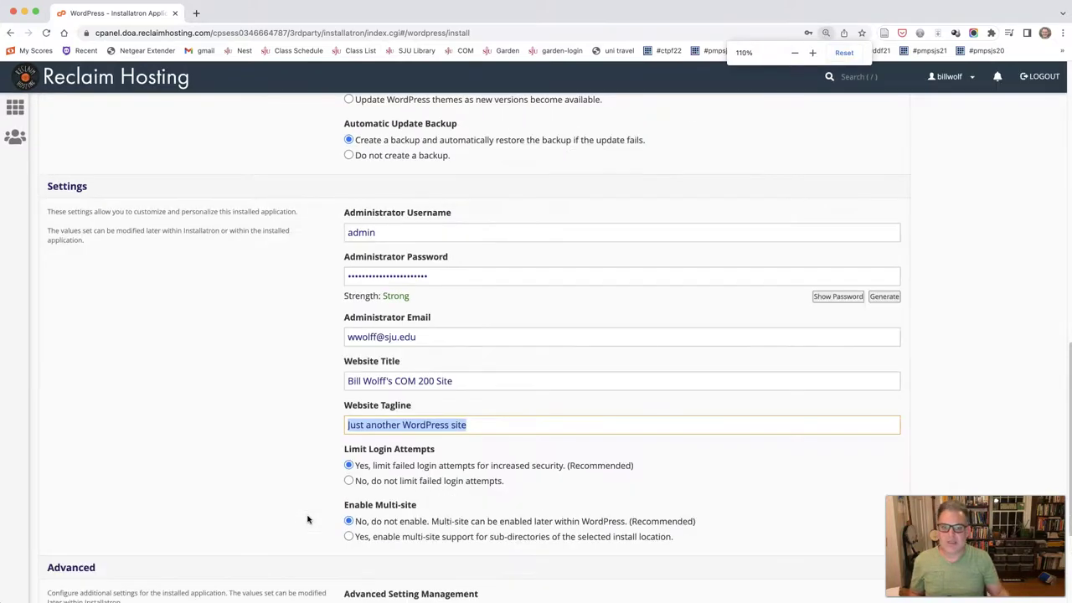
scroll(416, 423, "down", 1)
scroll(417, 423, "down", 1)
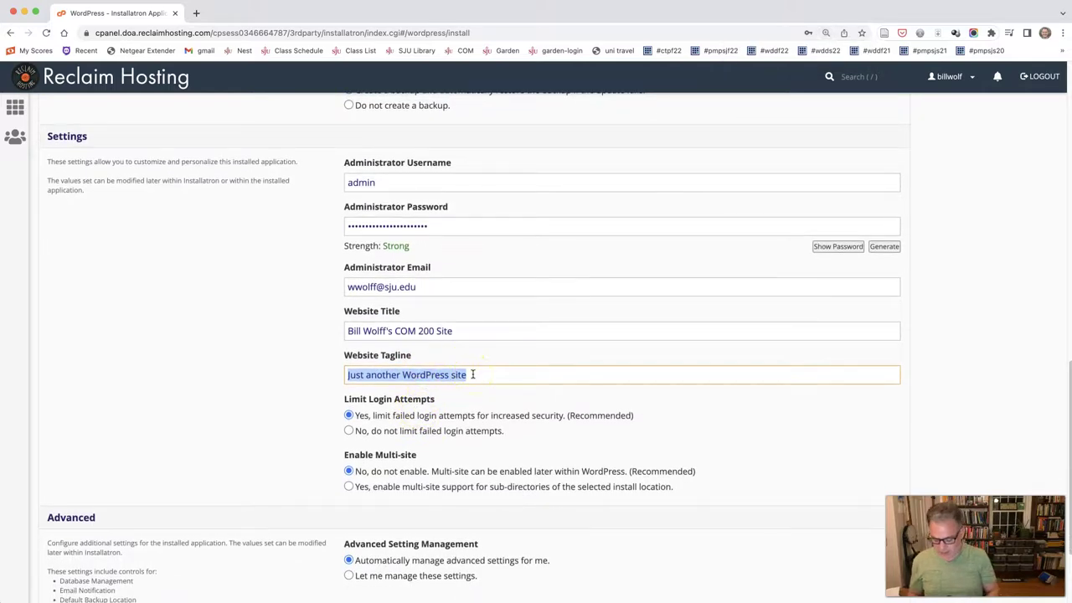
type("For Al")
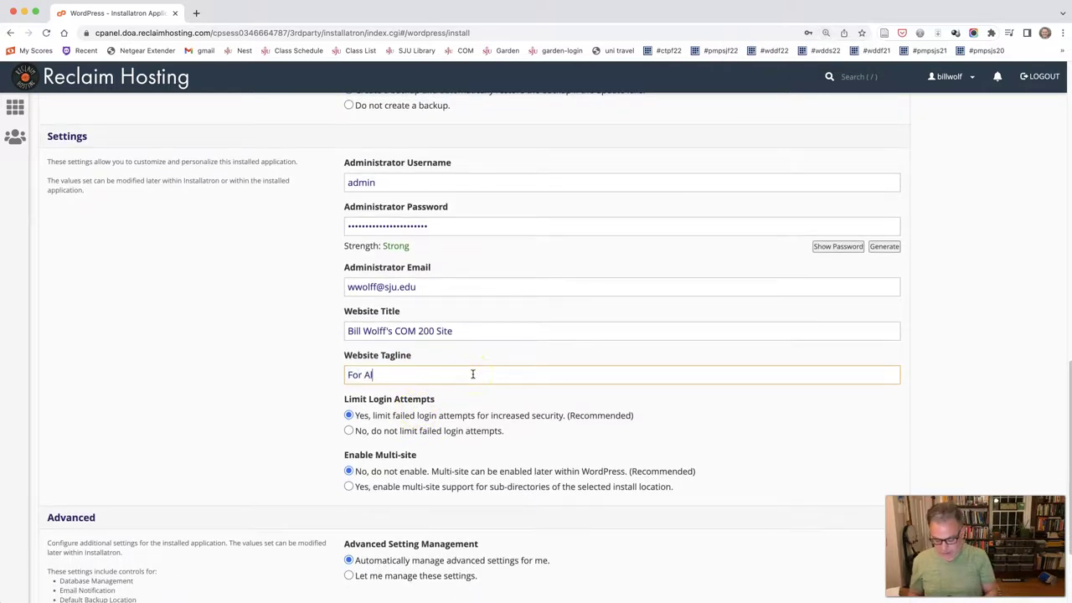
type("l My Pportfolio")
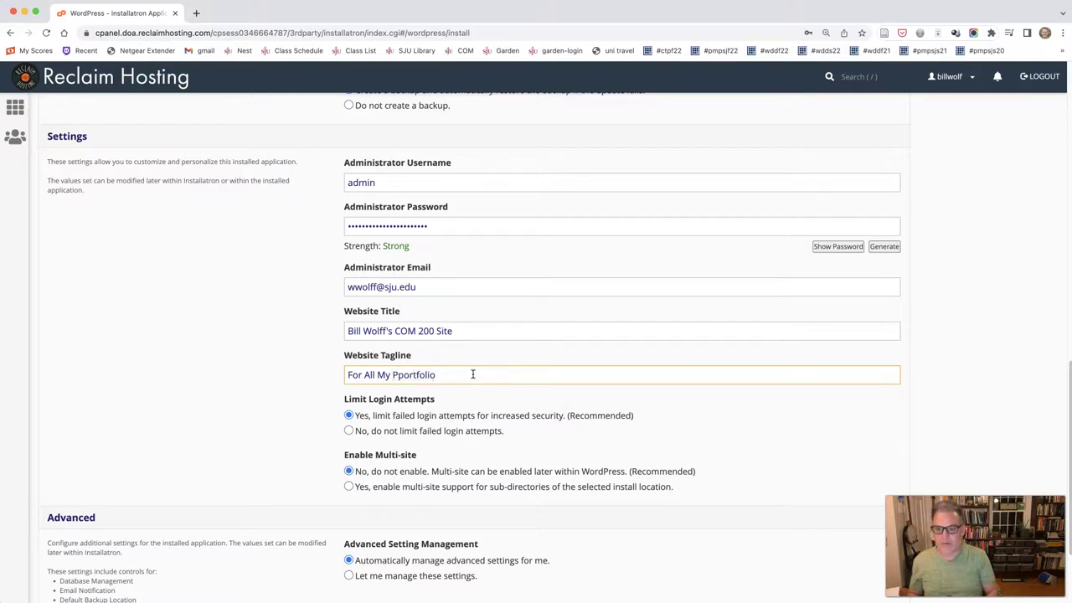
key("BackSpace")
key("BackSpace")
key("BackSpace")
key("BackSpace")
type("ortfolio")
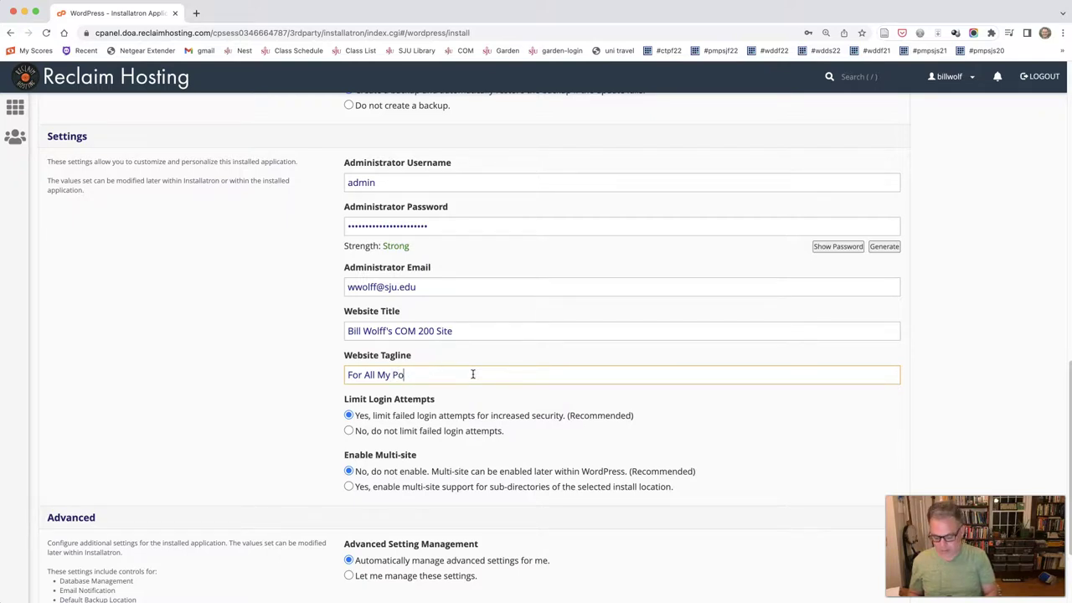
type(" Items")
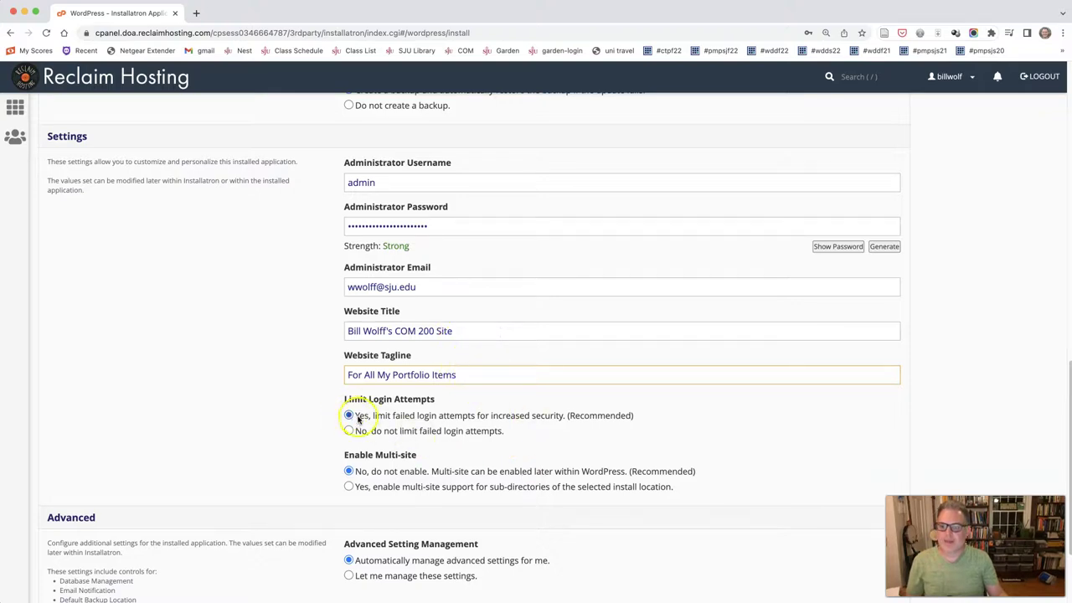
Step: Keep default login-limit, multi-site and advanced options, install WordPress, and locate the new site in My Applications
left_click_drag(356, 415, 381, 415)
left_click(381, 414)
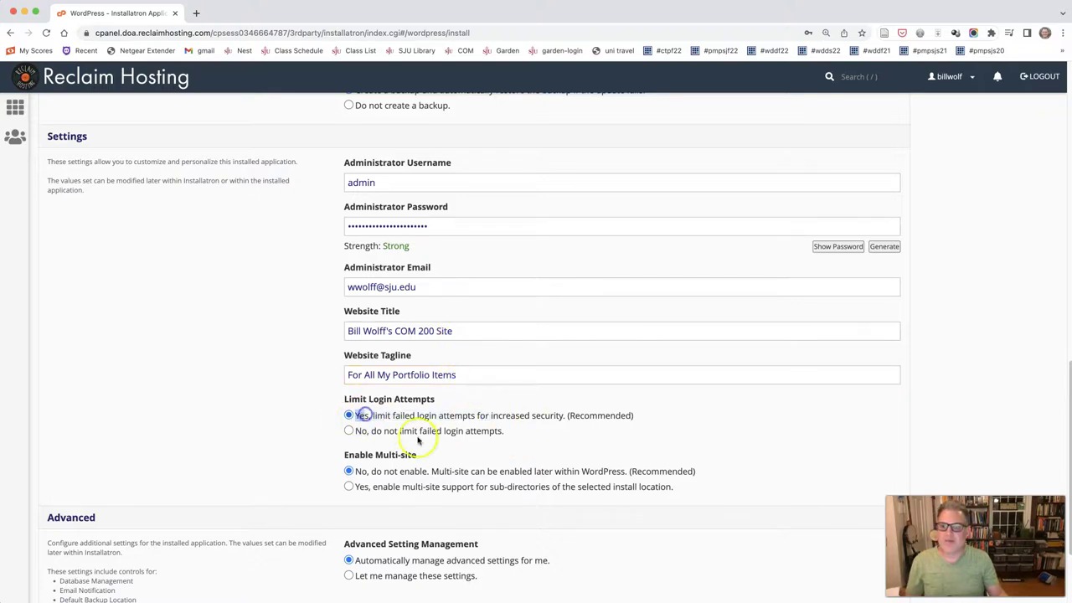
left_click_drag(386, 472, 411, 473)
scroll(423, 502, "down", 3)
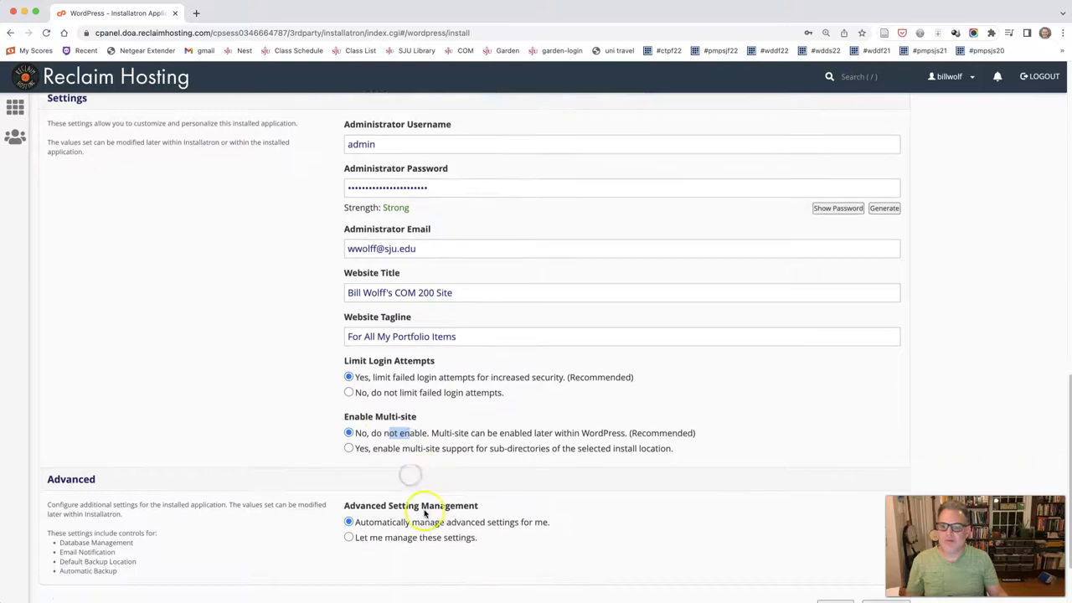
left_click_drag(374, 432, 507, 432)
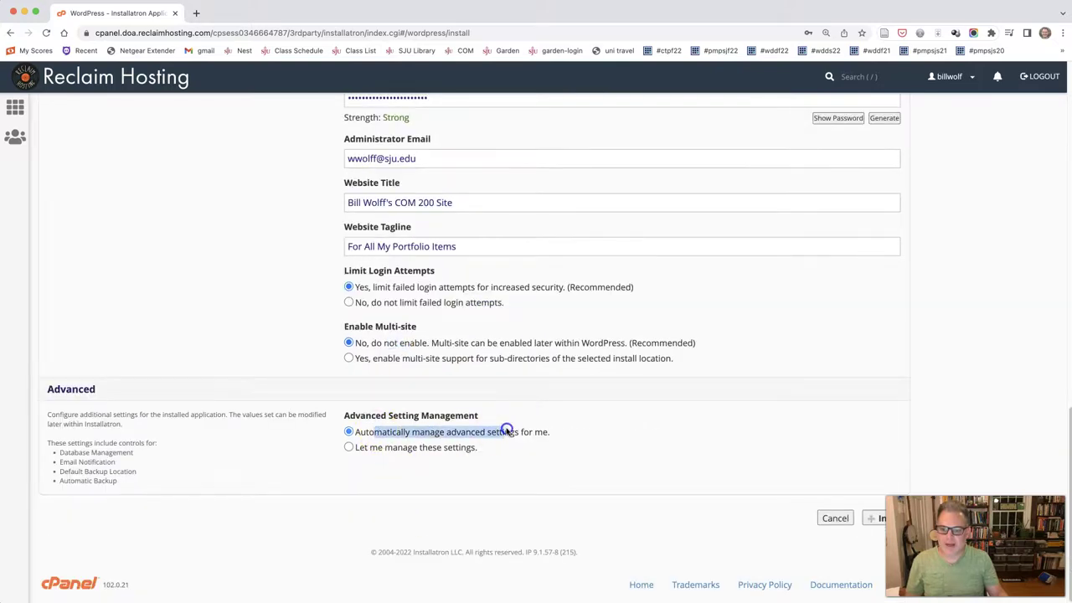
left_click(514, 481)
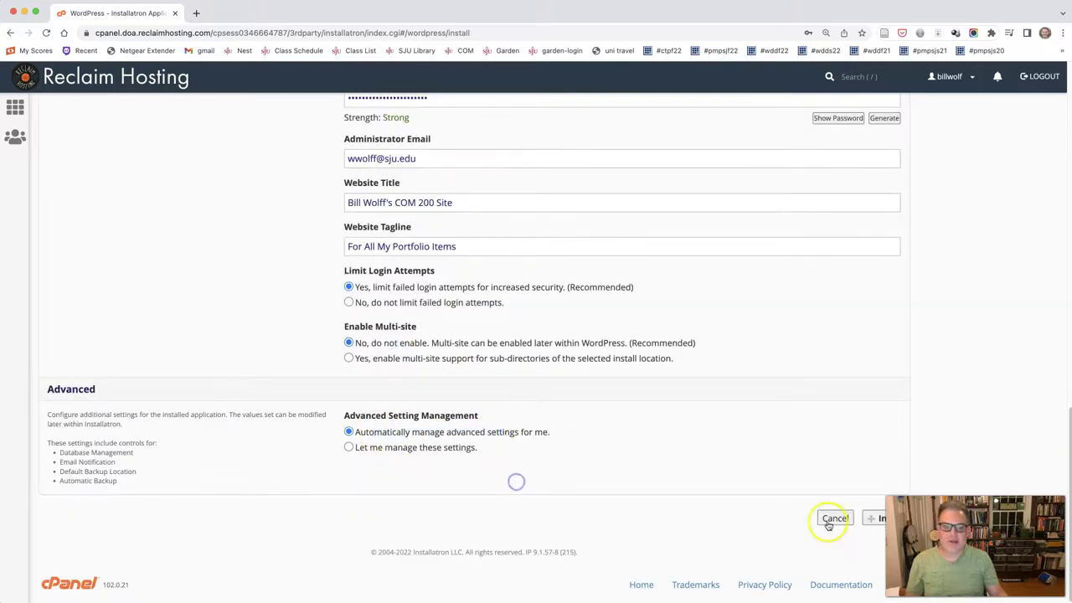
left_click(871, 520)
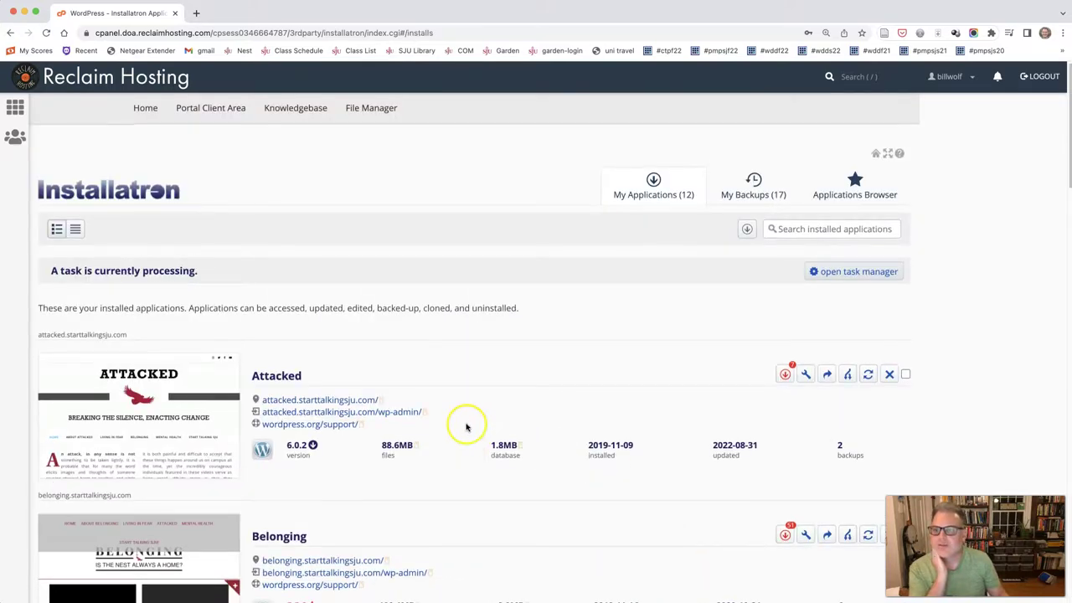
scroll(467, 428, "down", 10)
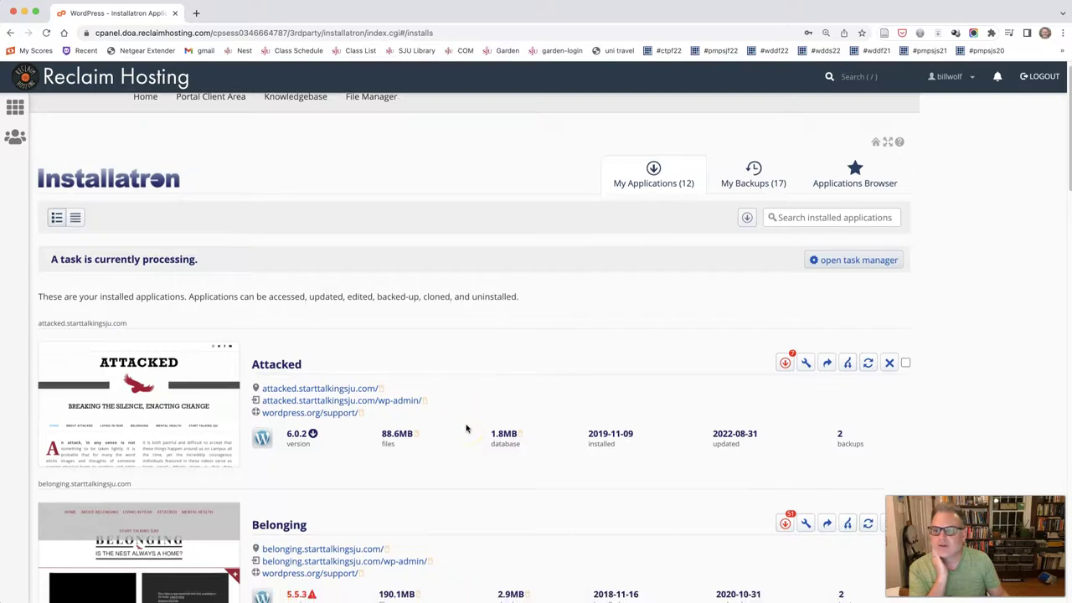
scroll(467, 428, "down", 4)
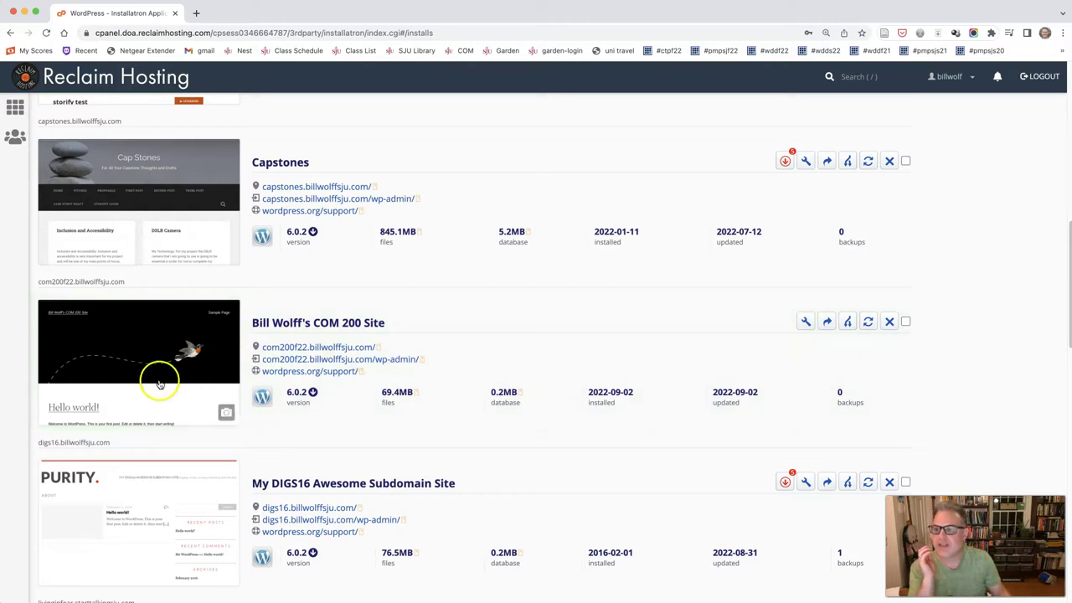
Step: Open the live COM 200 site in a new tab, view its home page, then return to Installatron
right_click(299, 350)
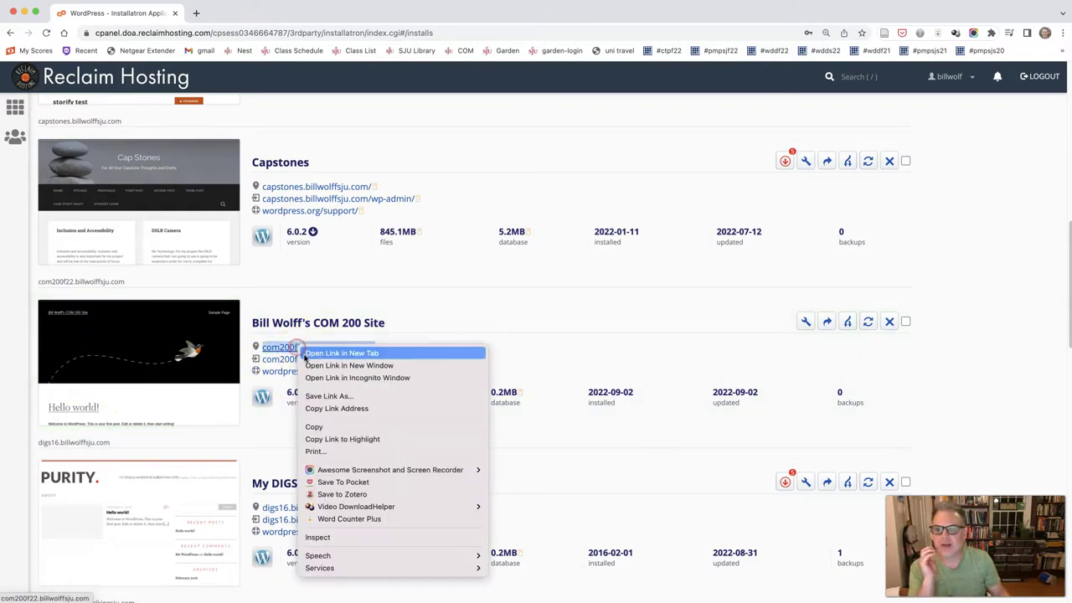
left_click(307, 353)
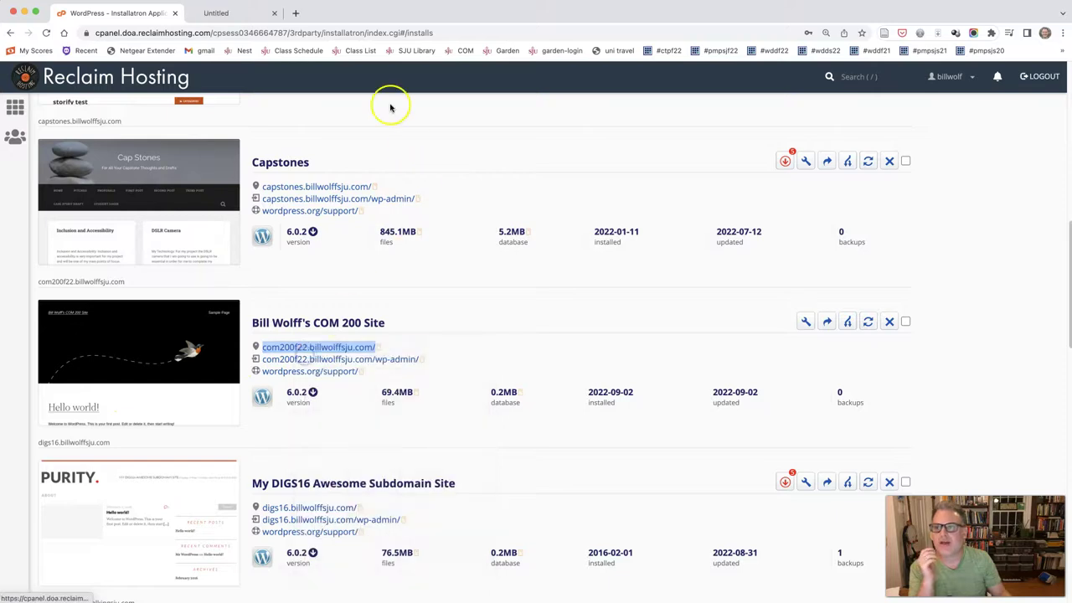
left_click(263, 12)
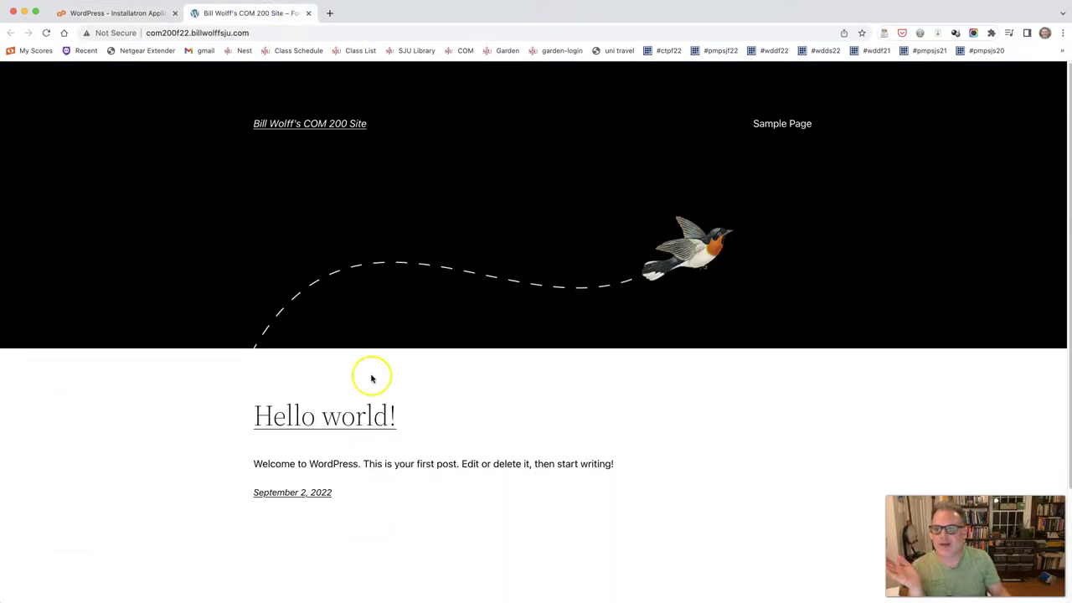
scroll(370, 352, "down", 2)
scroll(369, 323, "up", 3)
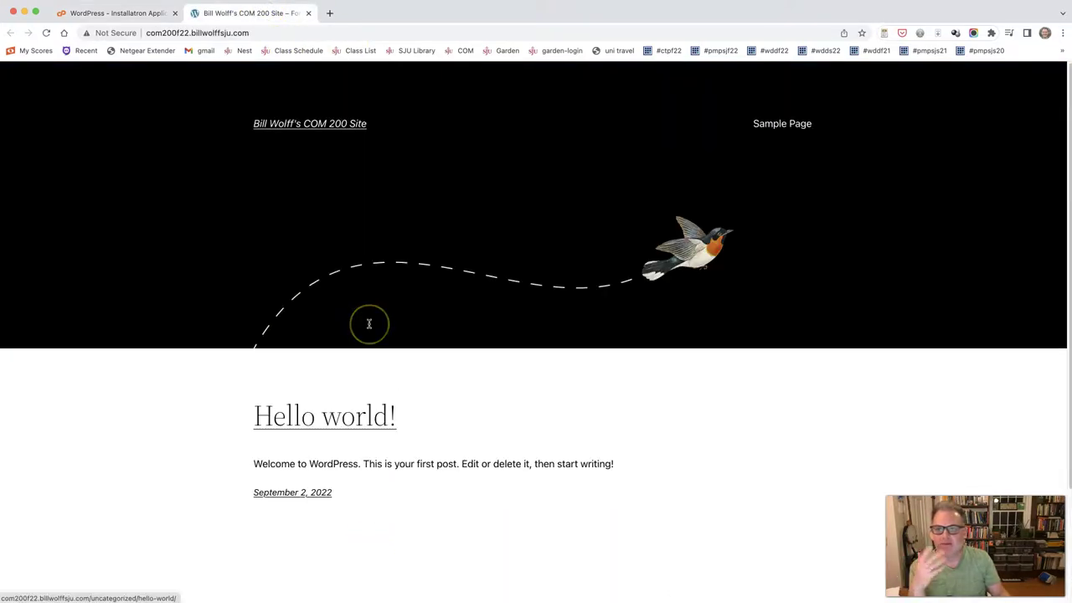
scroll(368, 324, "up", 3)
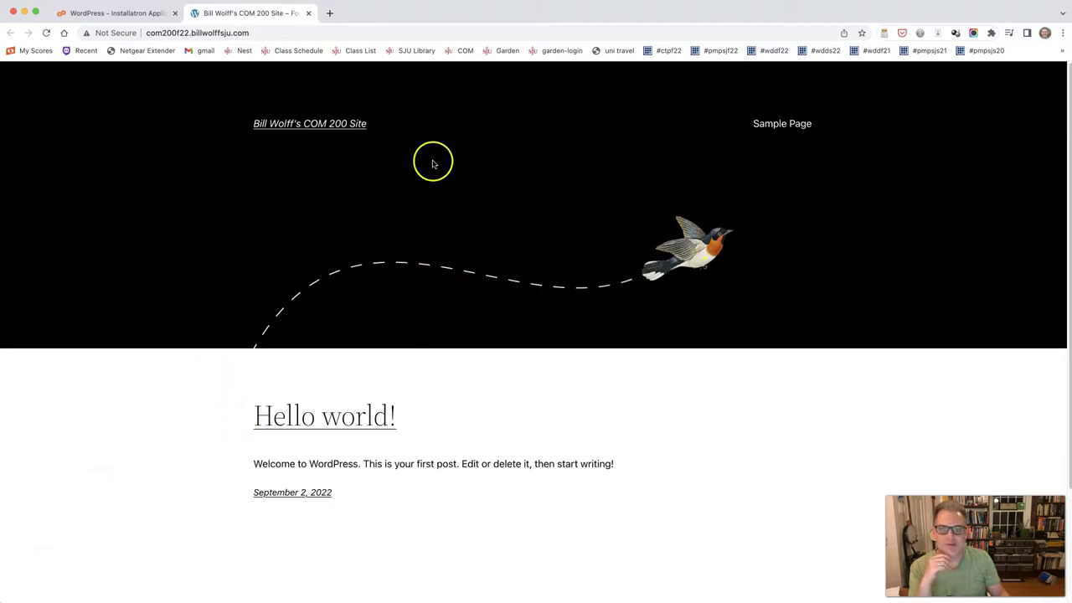
left_click(128, 14)
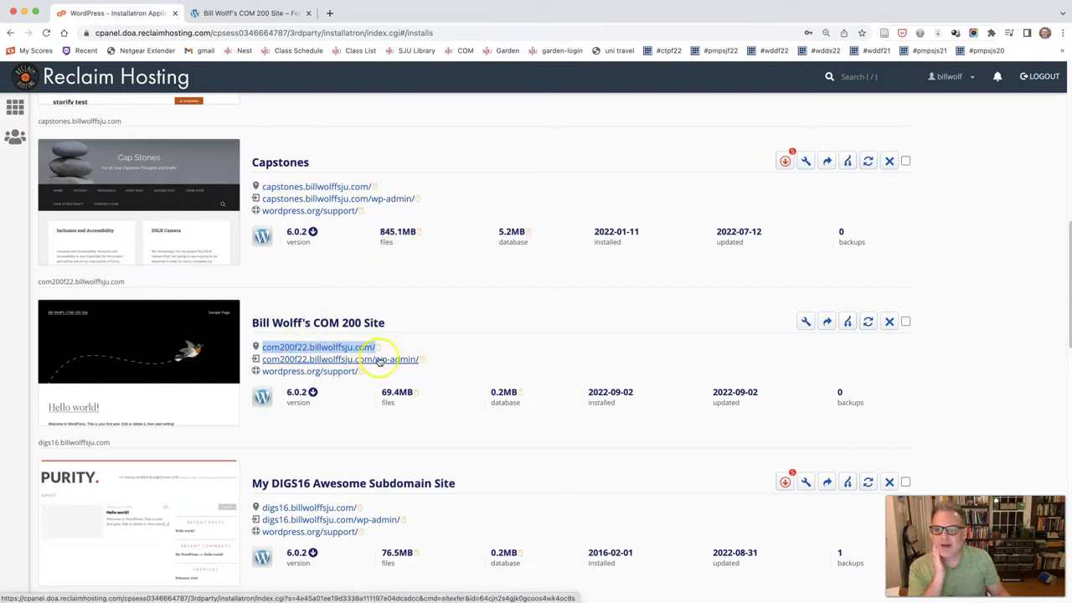
Step: Open the wp-admin dashboard in a new tab and look over its sidebar menu items
right_click(299, 360)
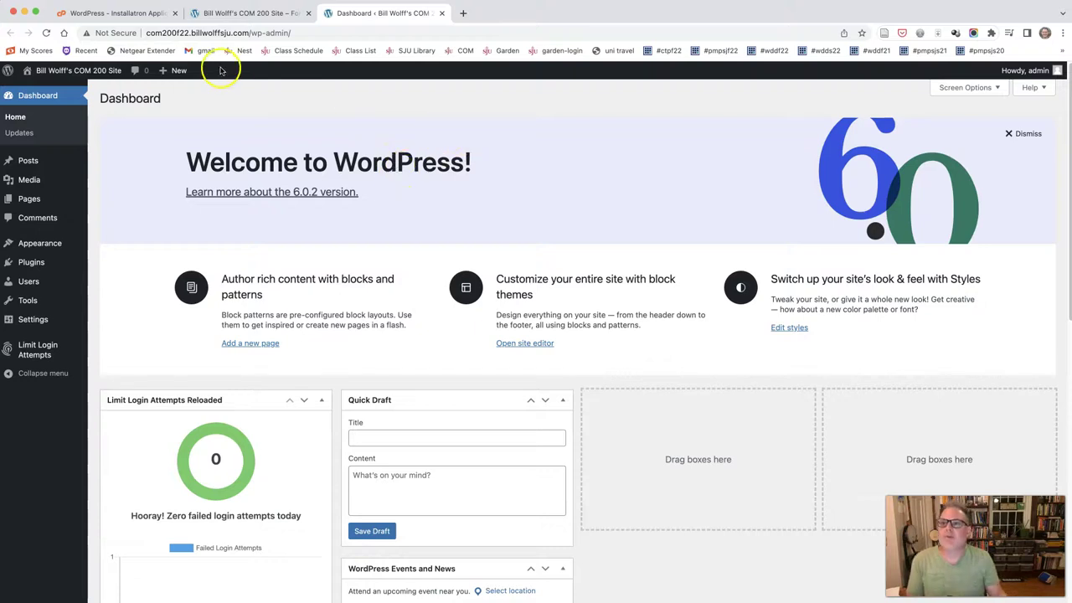
left_click(191, 33)
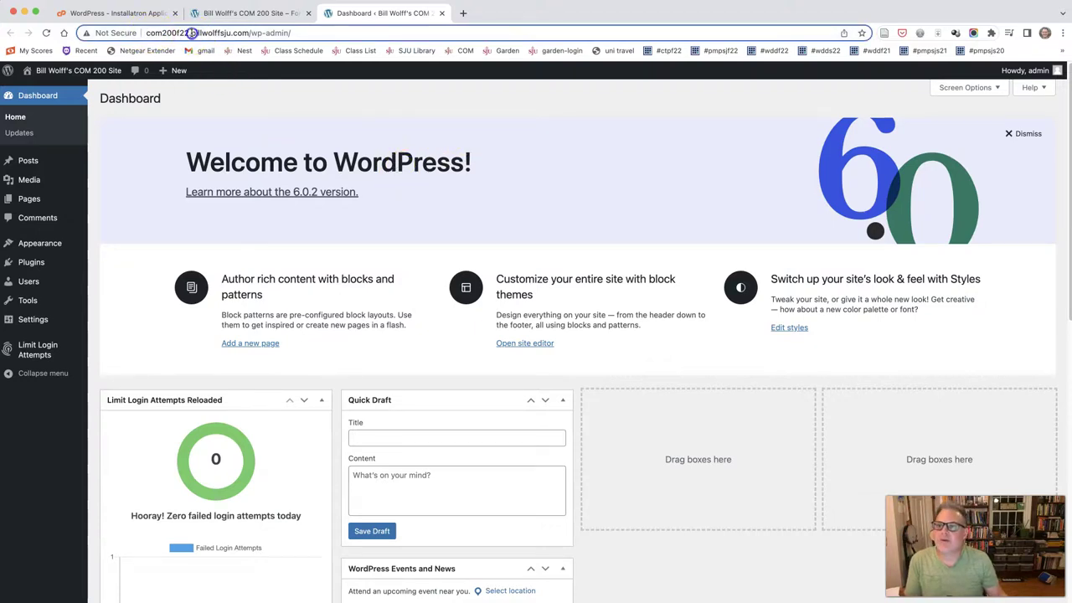
left_click(274, 34)
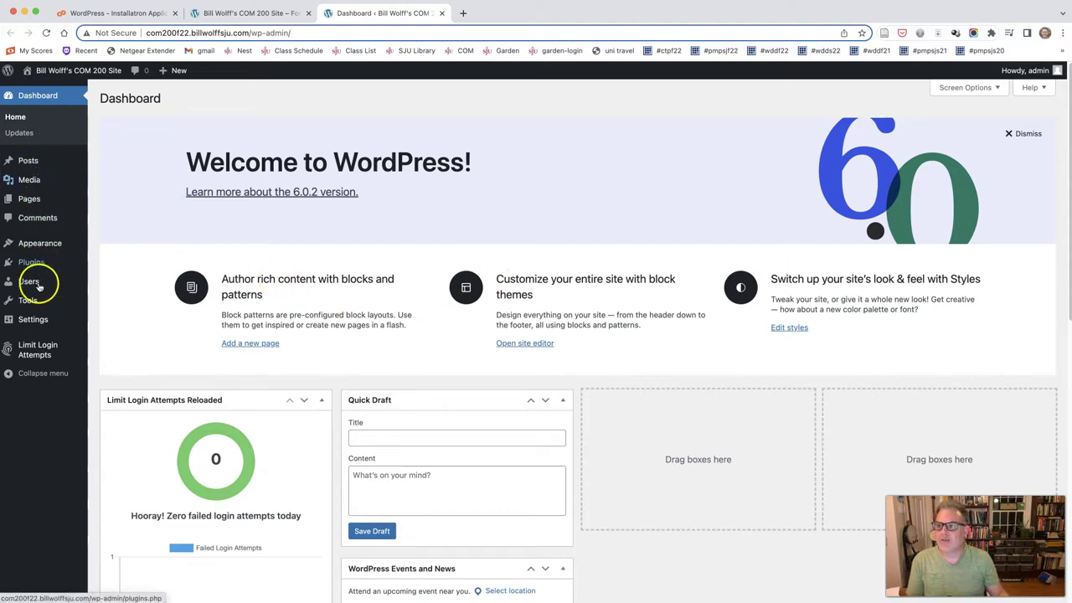
mouse_move(37, 160)
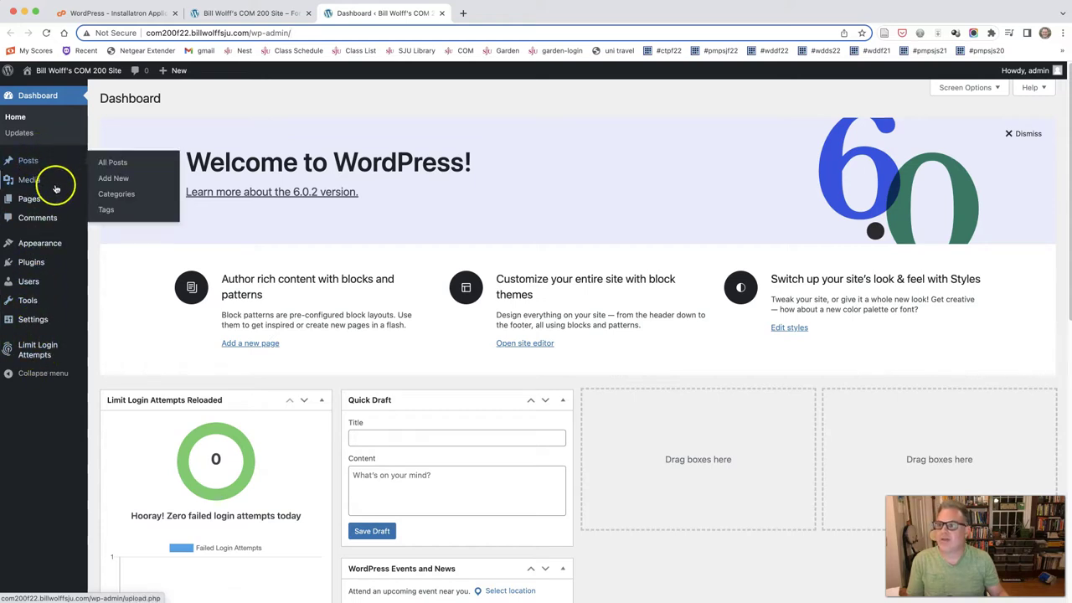
mouse_move(23, 244)
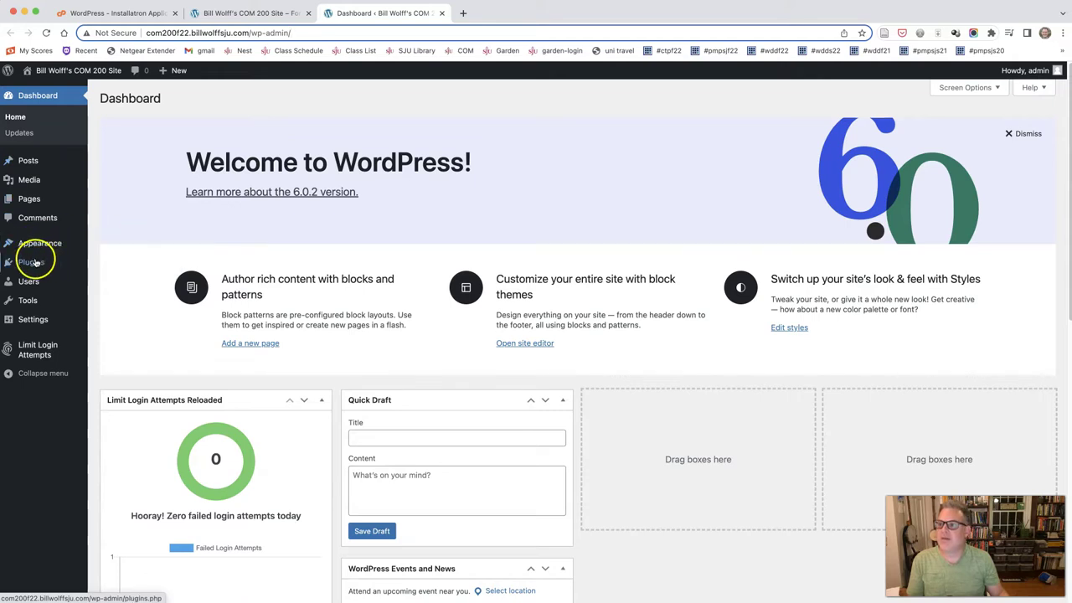
mouse_move(31, 265)
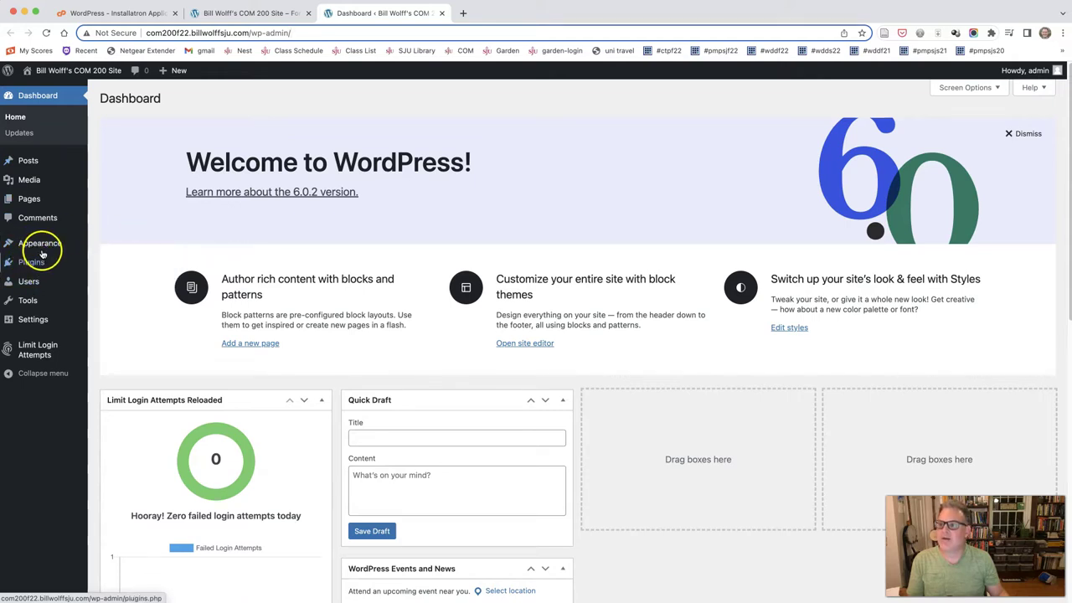